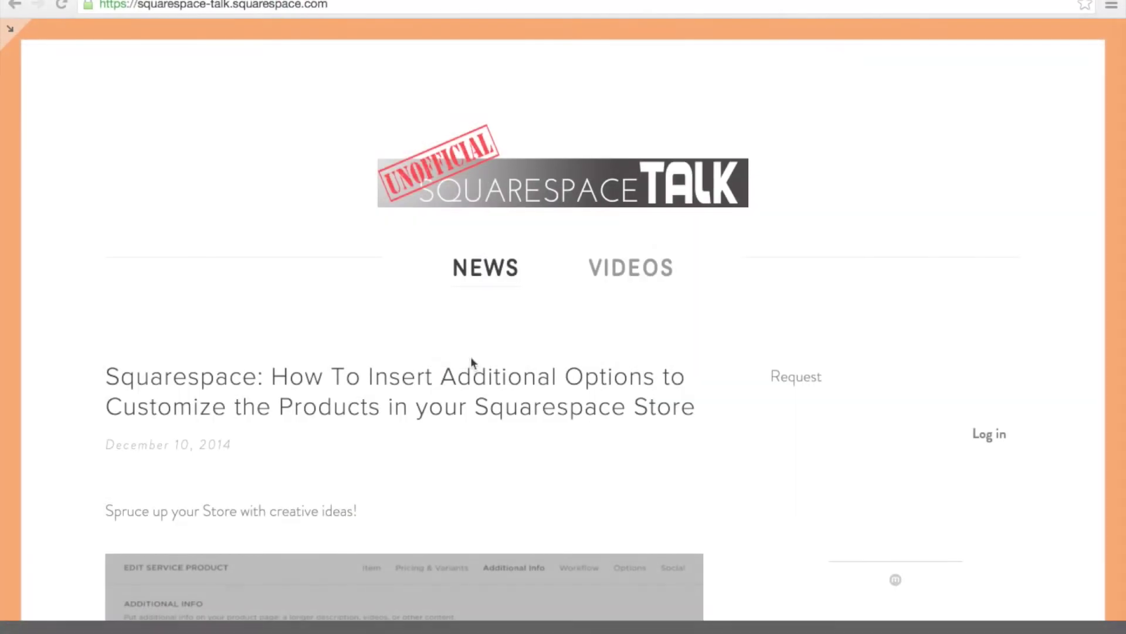
Scroll up and down through the full-screen blog preview to review its posts.
scroll(457, 319, "down", 5)
scroll(458, 317, "down", 3)
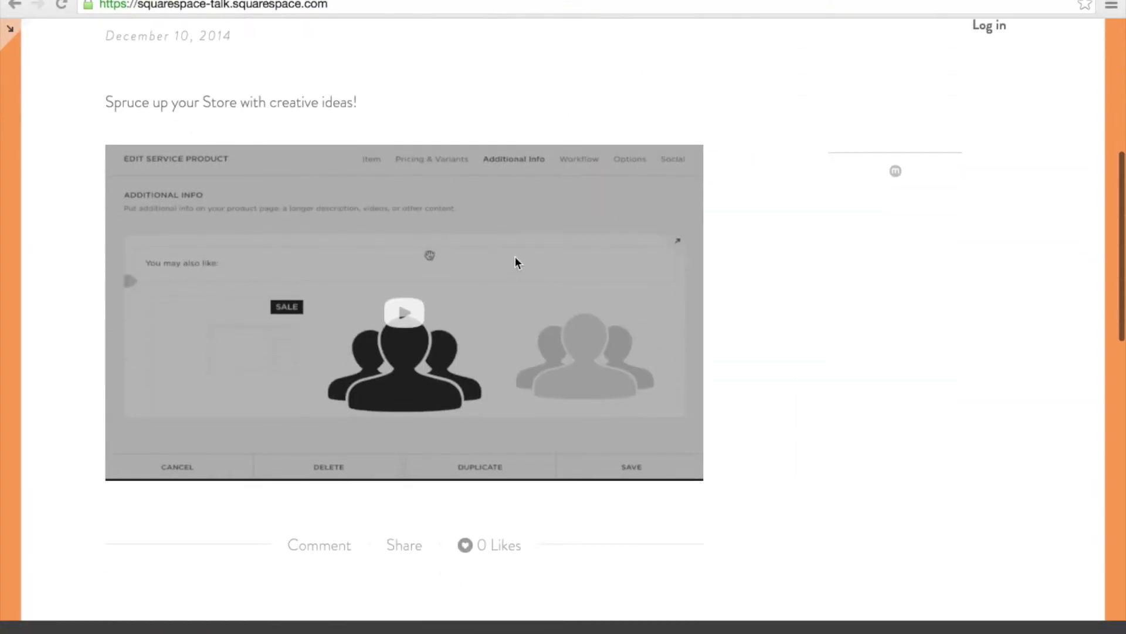
scroll(515, 256, "up", 7)
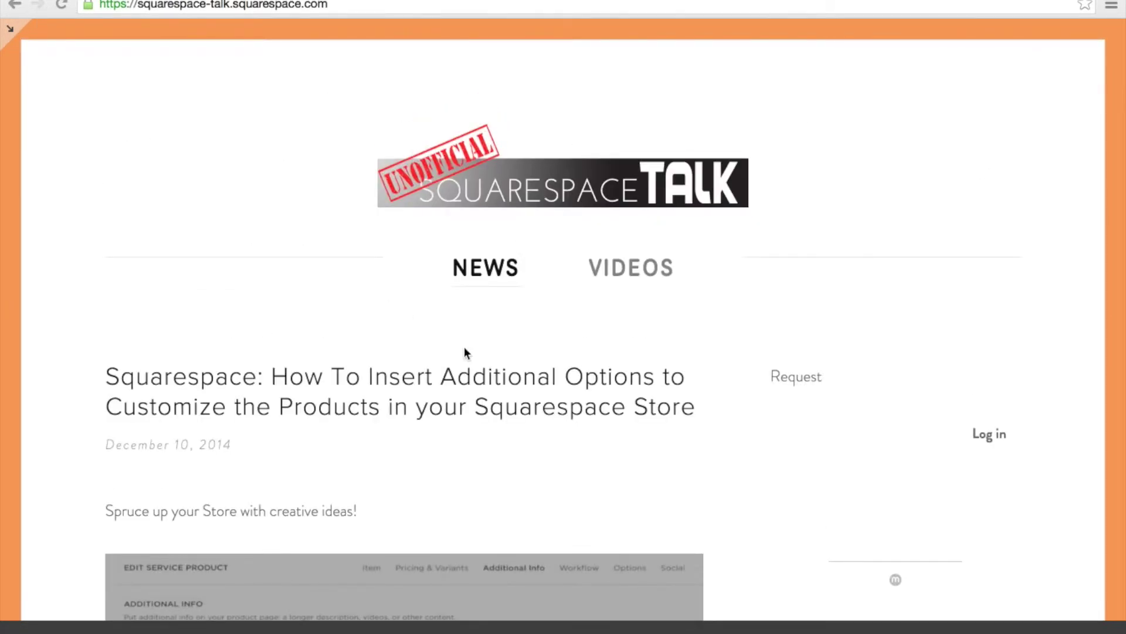
scroll(477, 421, "down", 4)
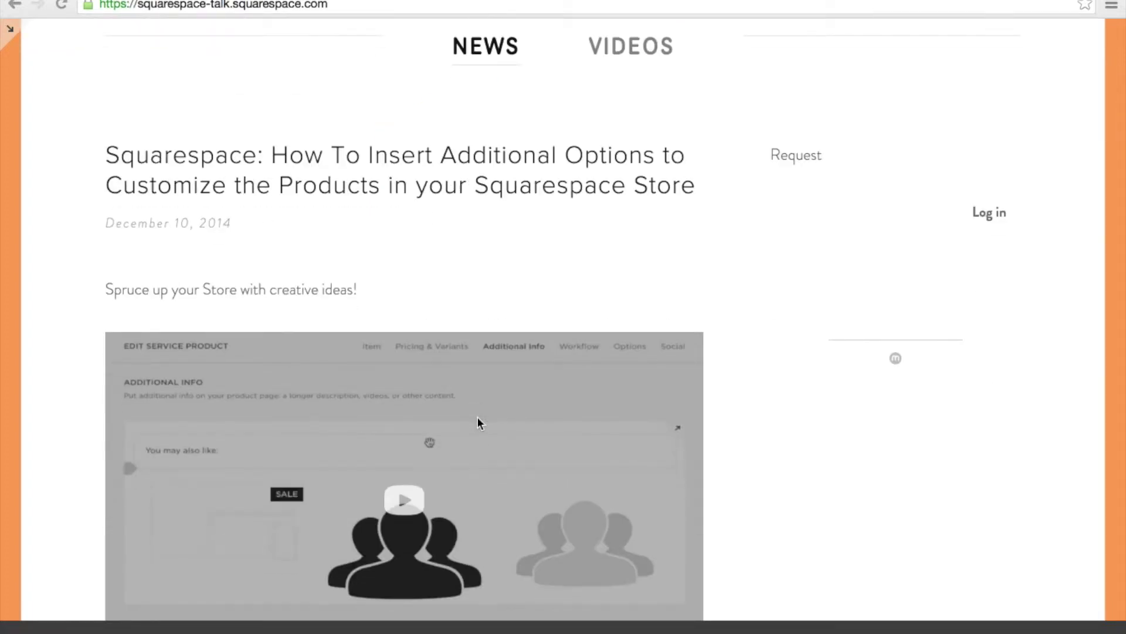
scroll(477, 419, "down", 2)
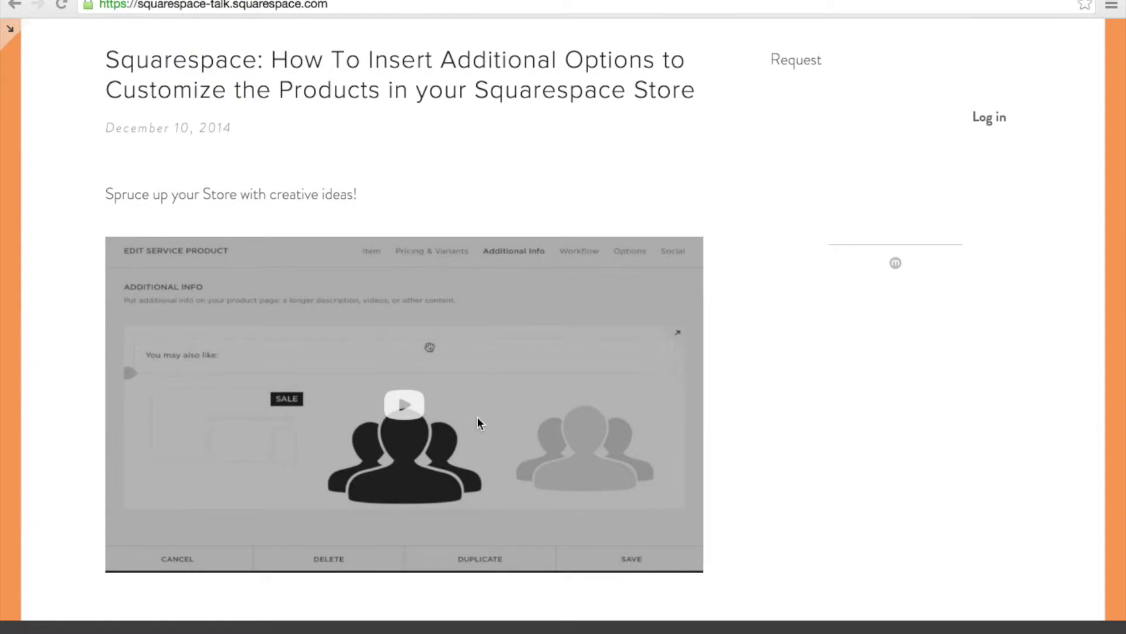
scroll(478, 418, "down", 5)
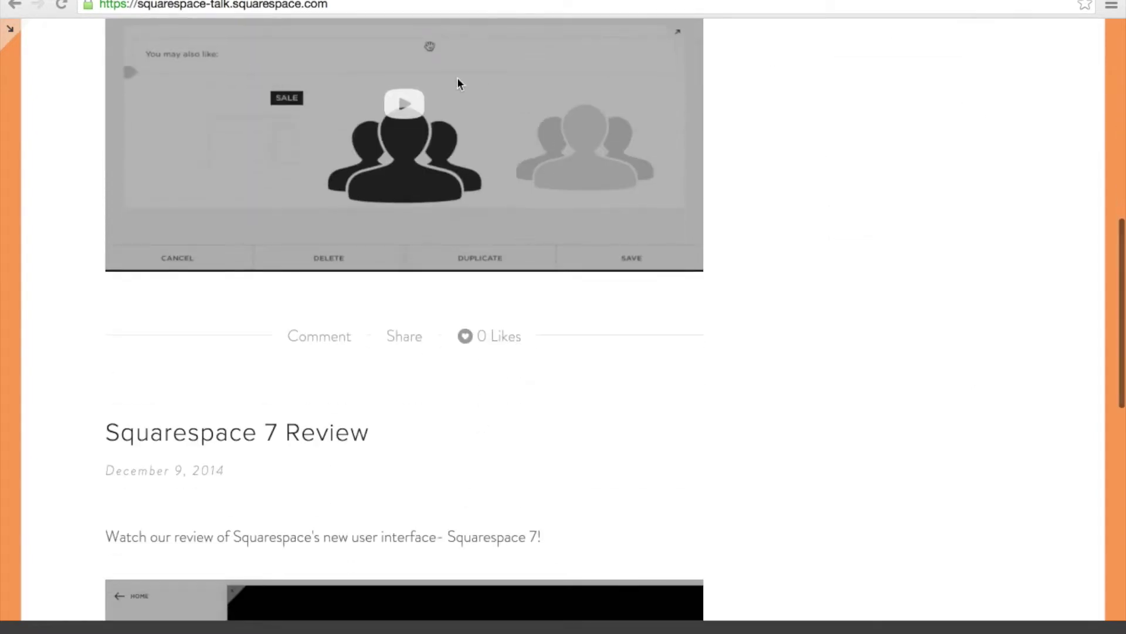
scroll(397, 327, "up", 10)
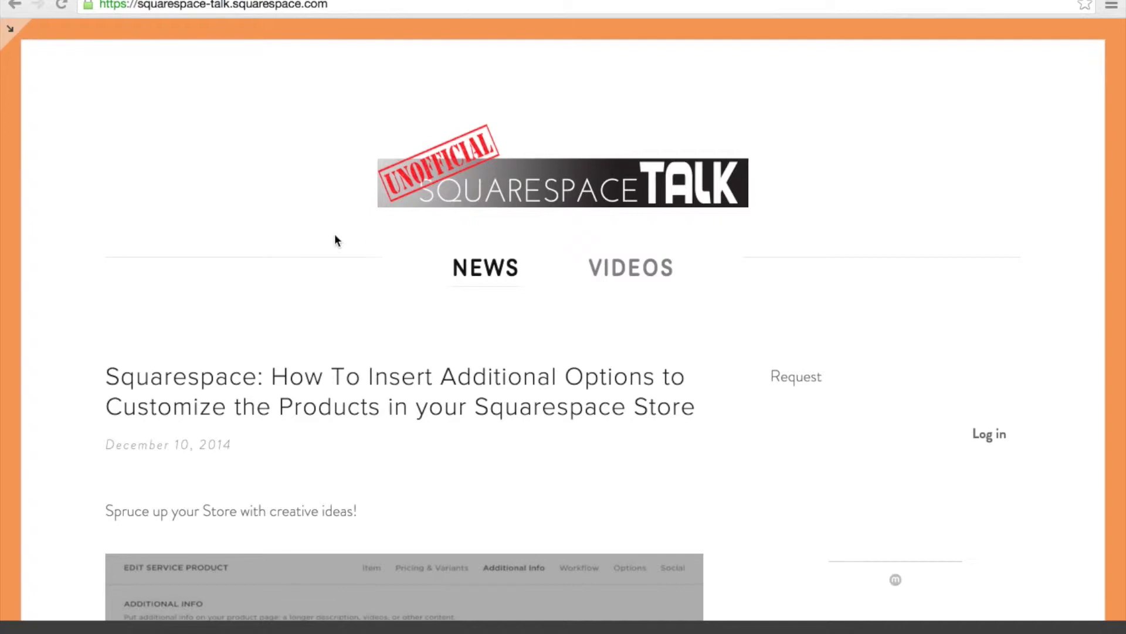
scroll(332, 333, "down", 5)
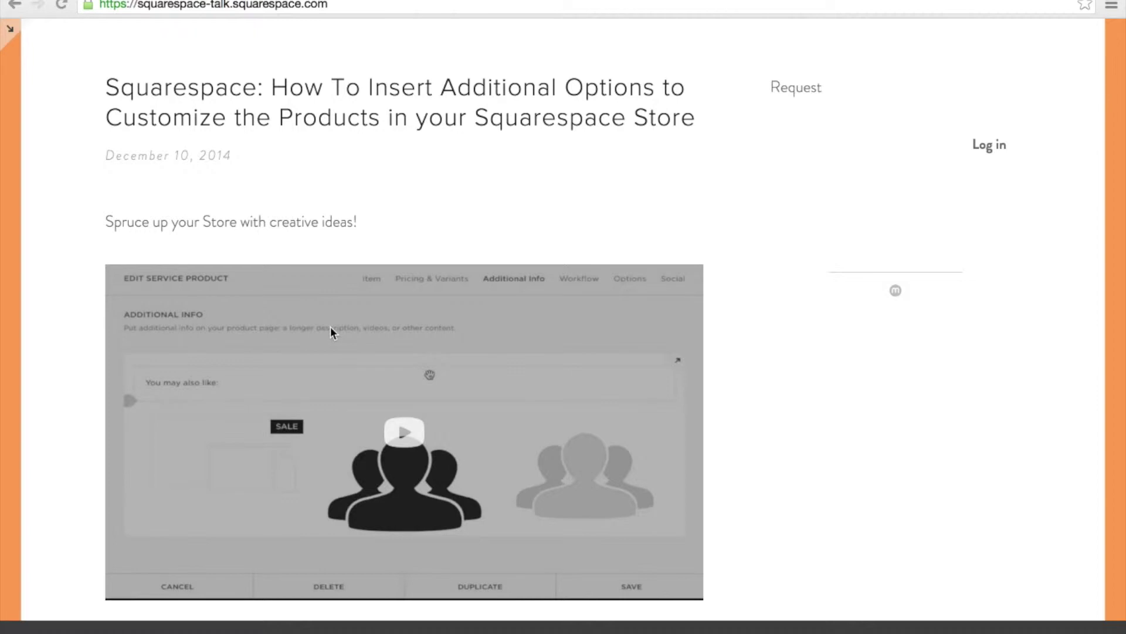
scroll(329, 326, "up", 5)
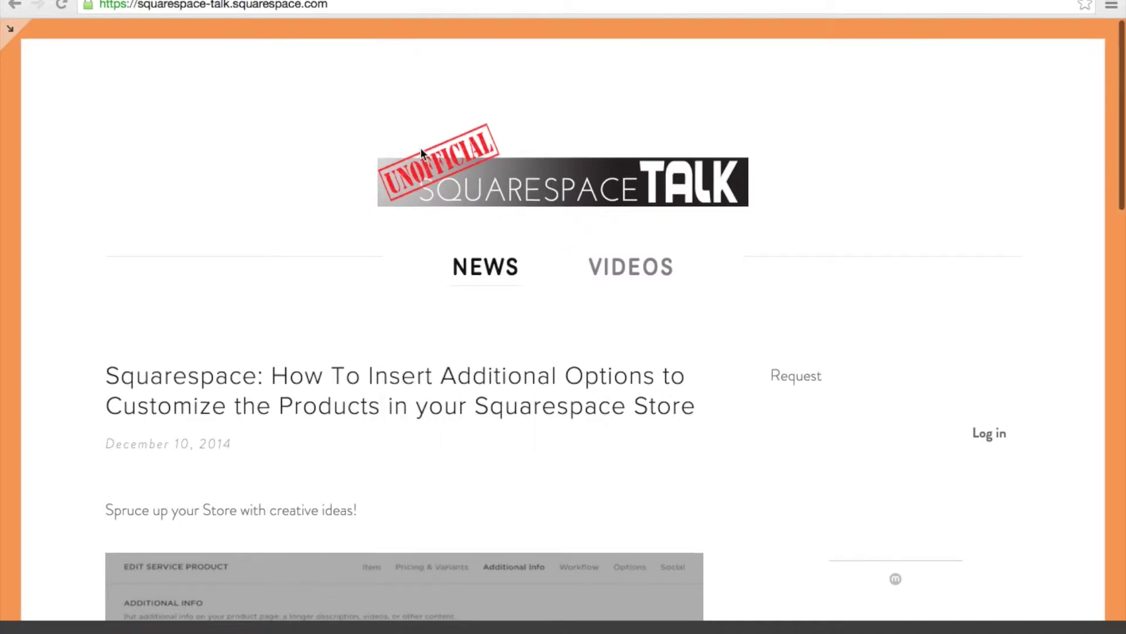
scroll(310, 225, "down", 2)
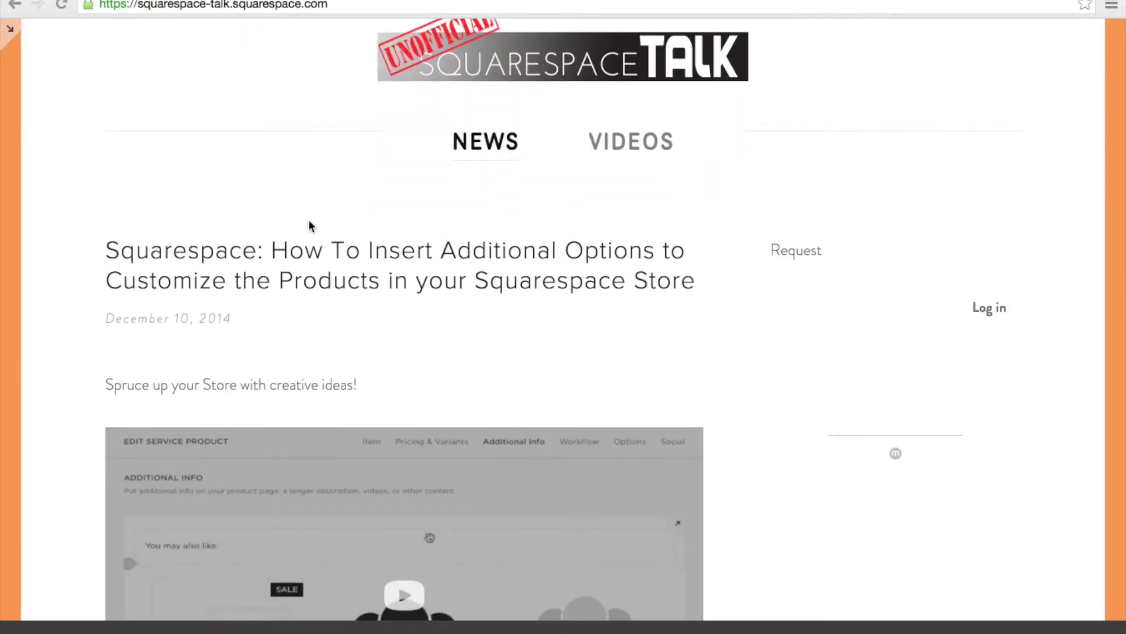
scroll(309, 225, "down", 2)
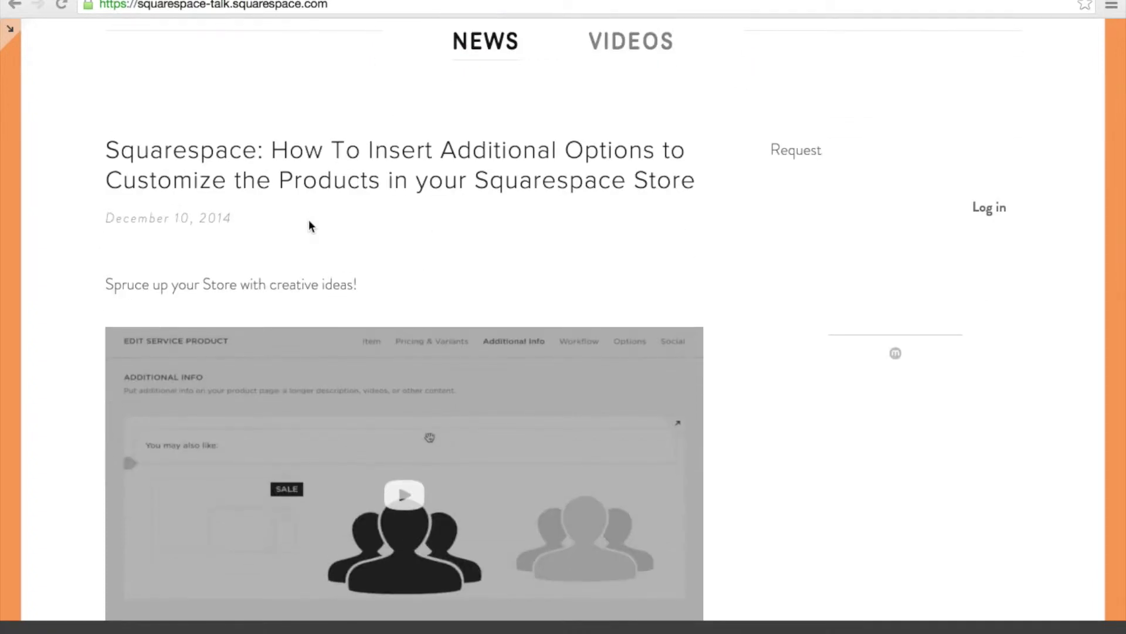
scroll(524, 254, "down", 3)
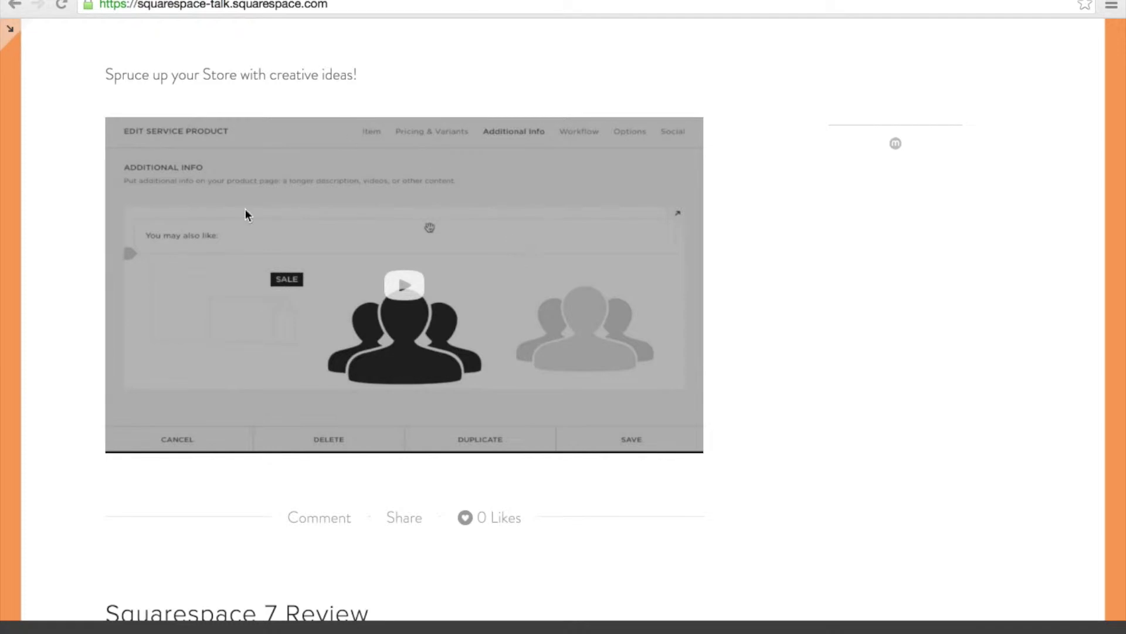
scroll(385, 252, "up", 5)
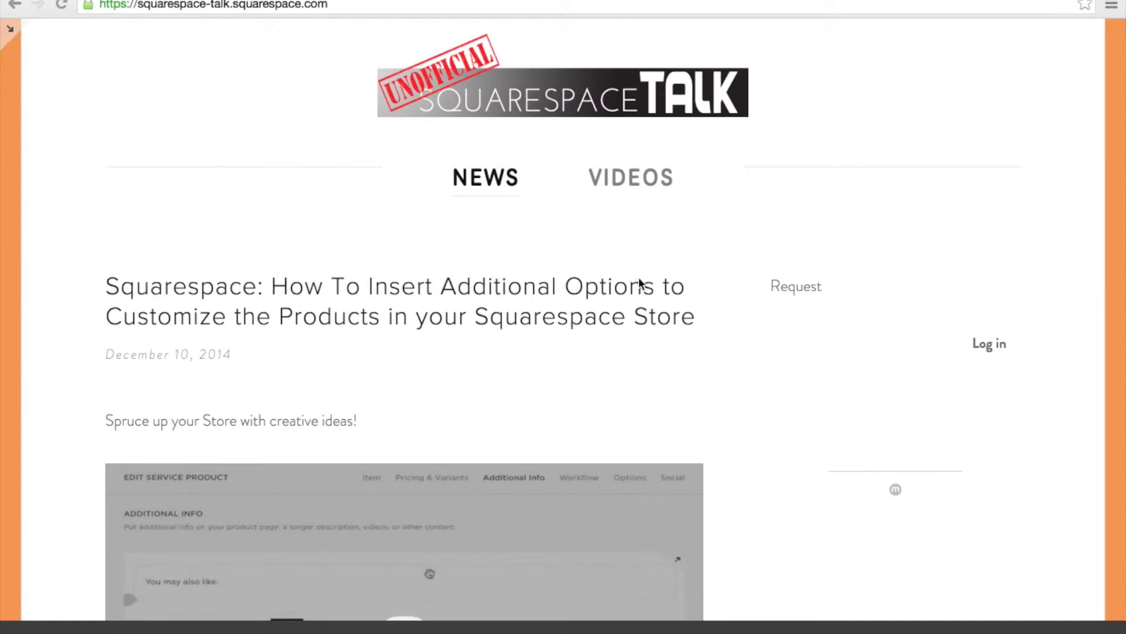
scroll(639, 280, "down", 2)
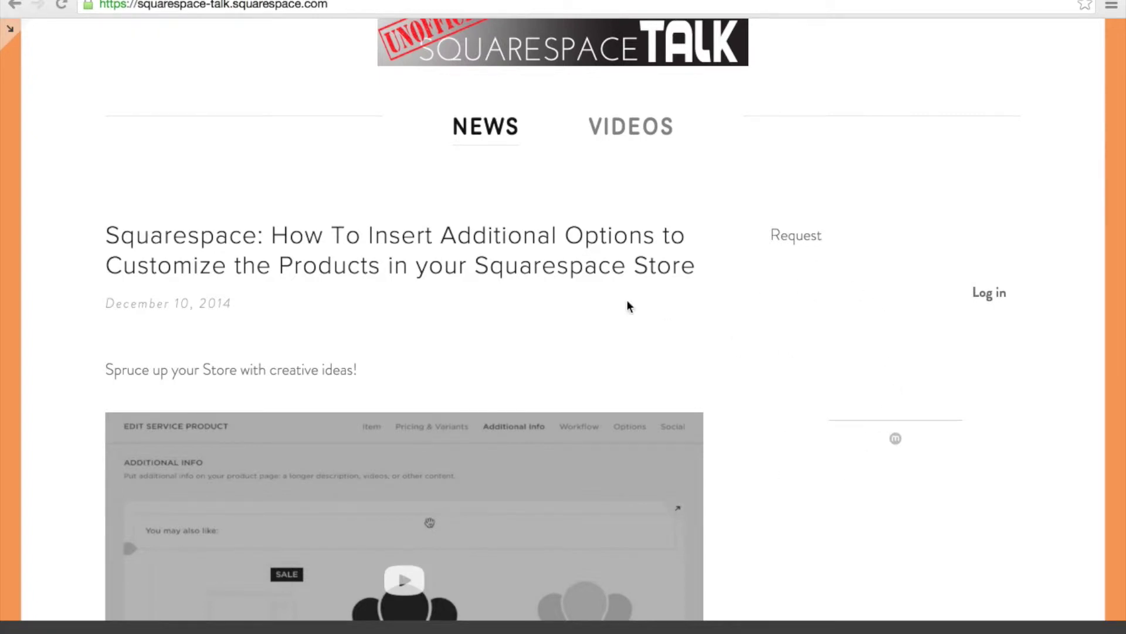
scroll(482, 357, "down", 5)
scroll(481, 358, "up", 7)
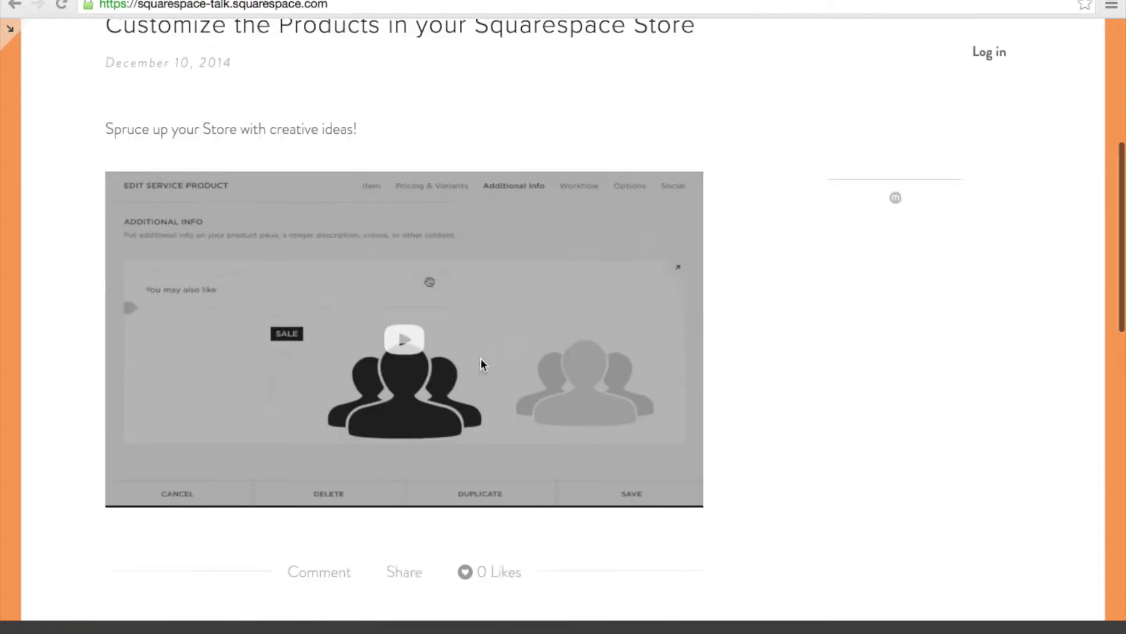
scroll(481, 358, "up", 1)
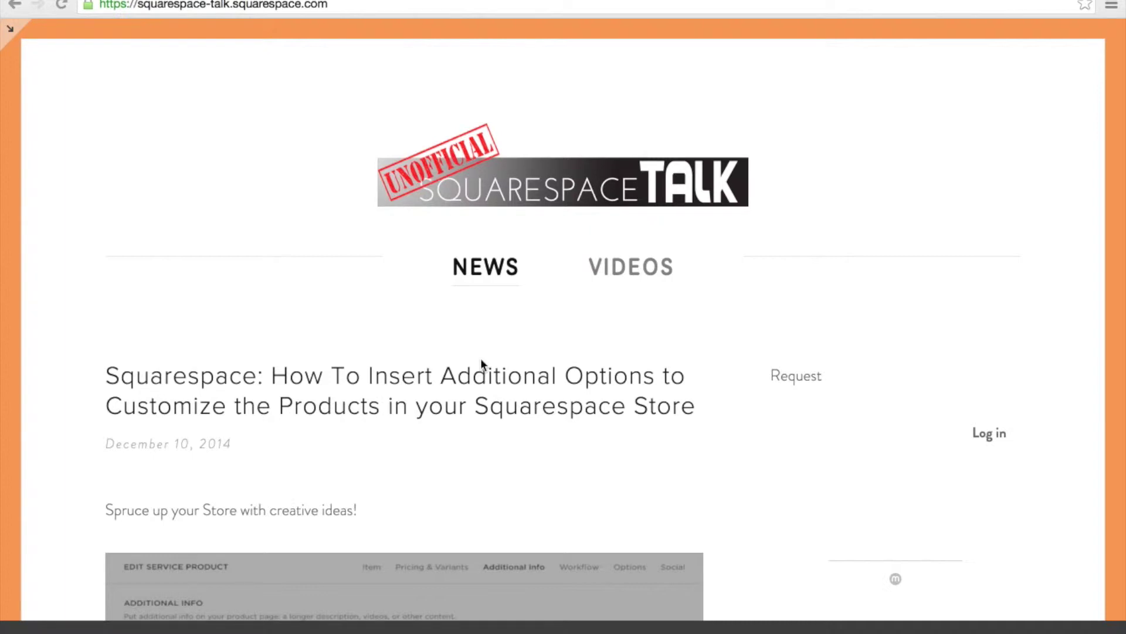
scroll(481, 358, "down", 6)
scroll(480, 357, "up", 7)
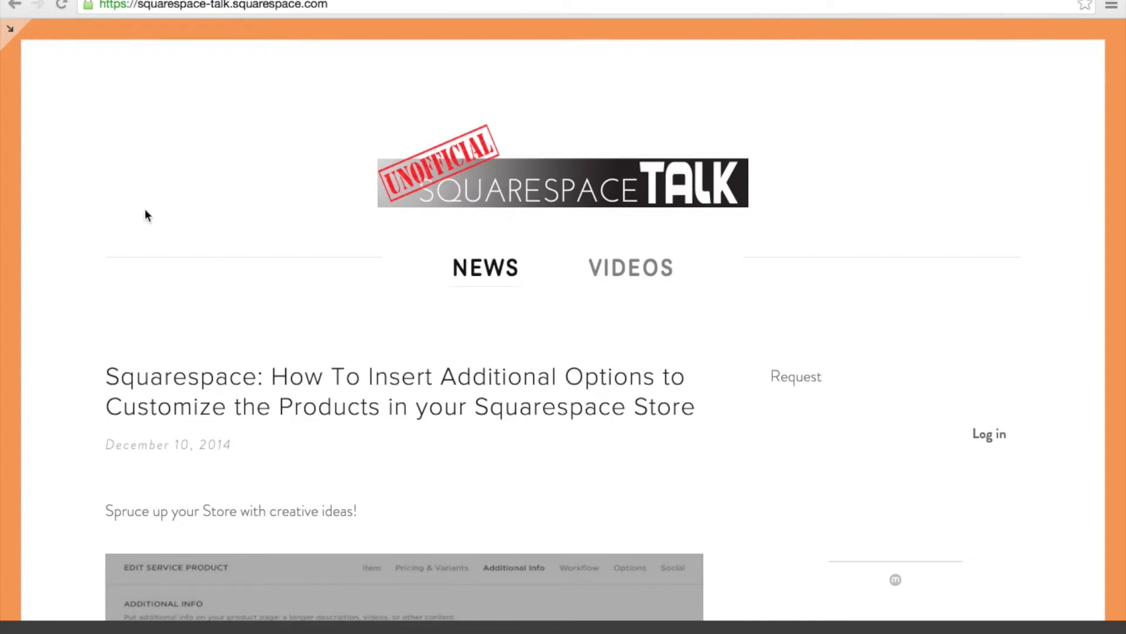
Exit the preview and show the site's page list with News and Videos.
left_click(10, 30)
mouse_move(811, 461)
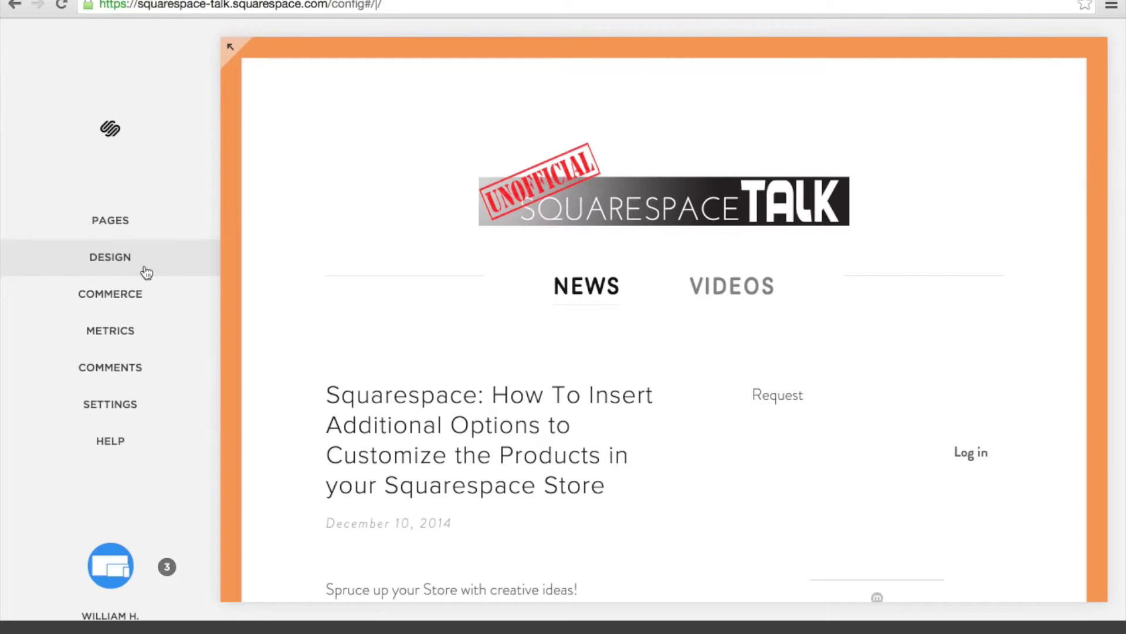
left_click(141, 234)
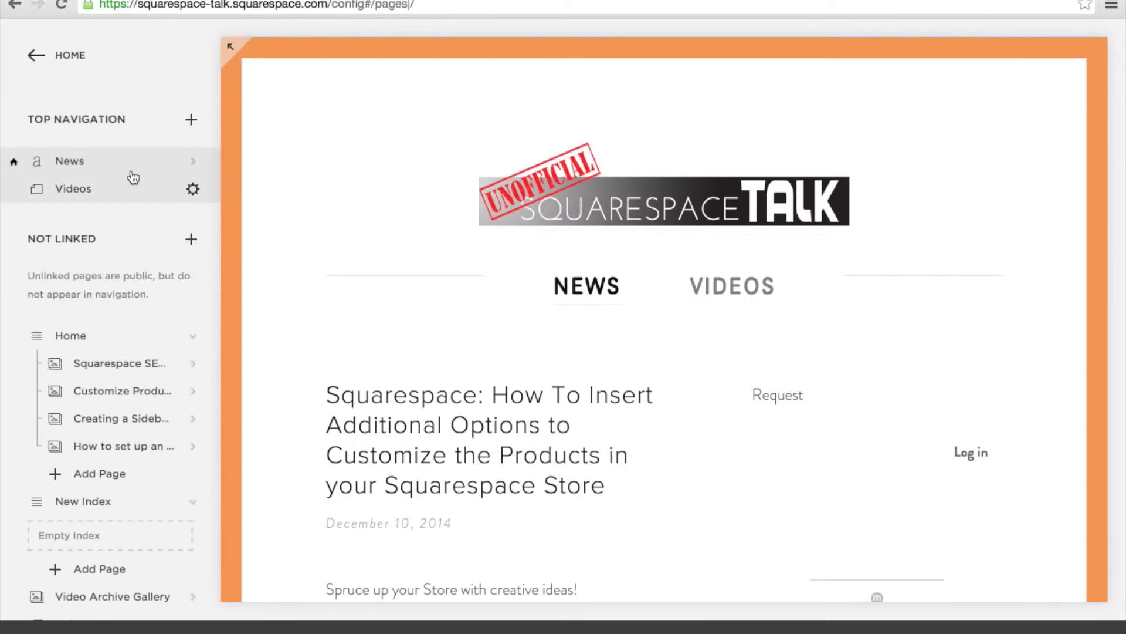
mouse_move(130, 161)
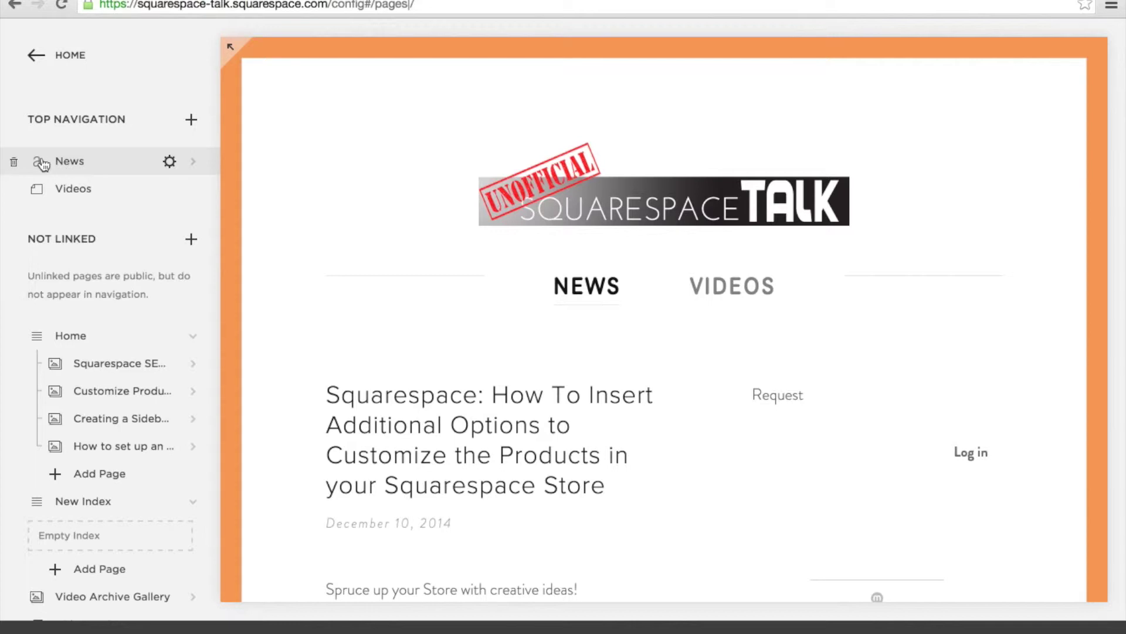
Open the News post 'Squarespace: How To Insert Additional Options…' and start a new tag.
left_click(119, 165)
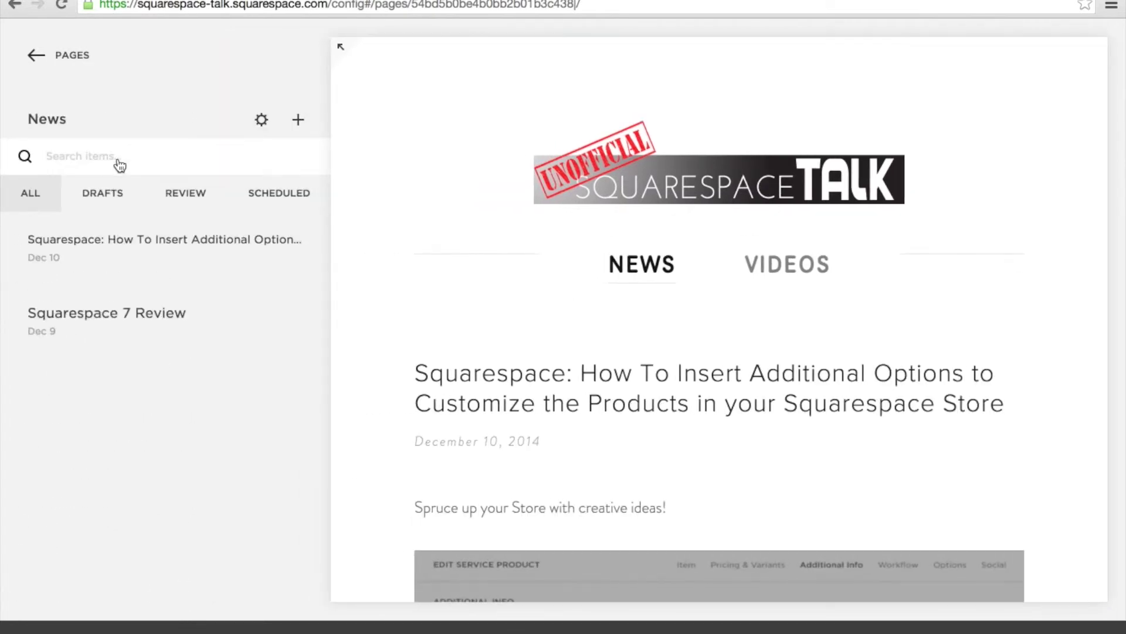
mouse_move(111, 261)
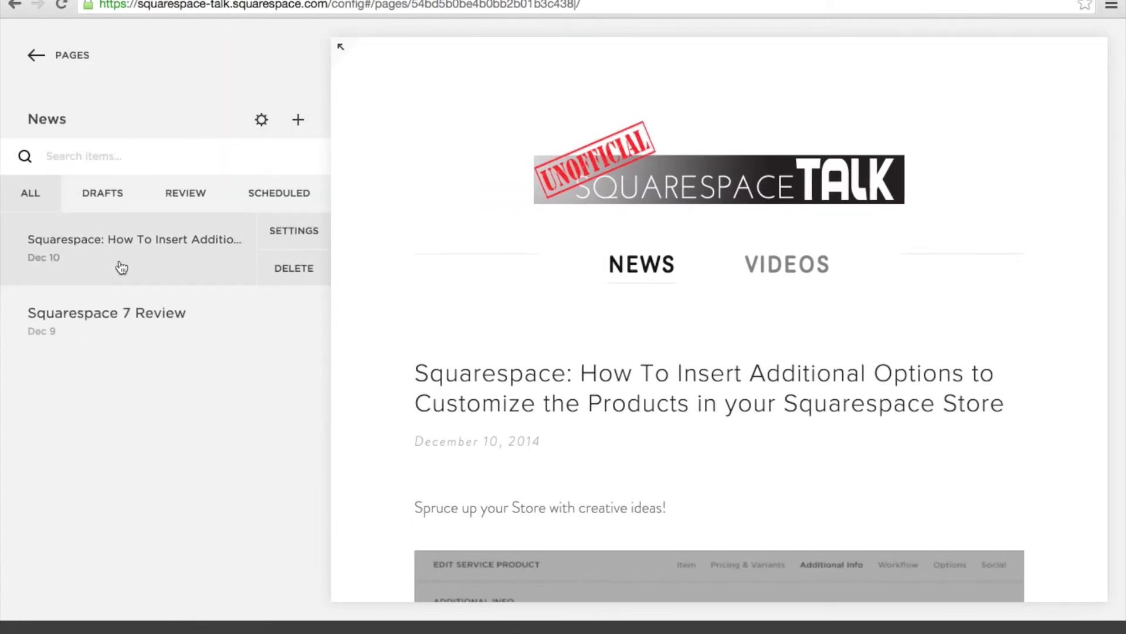
left_click(296, 237)
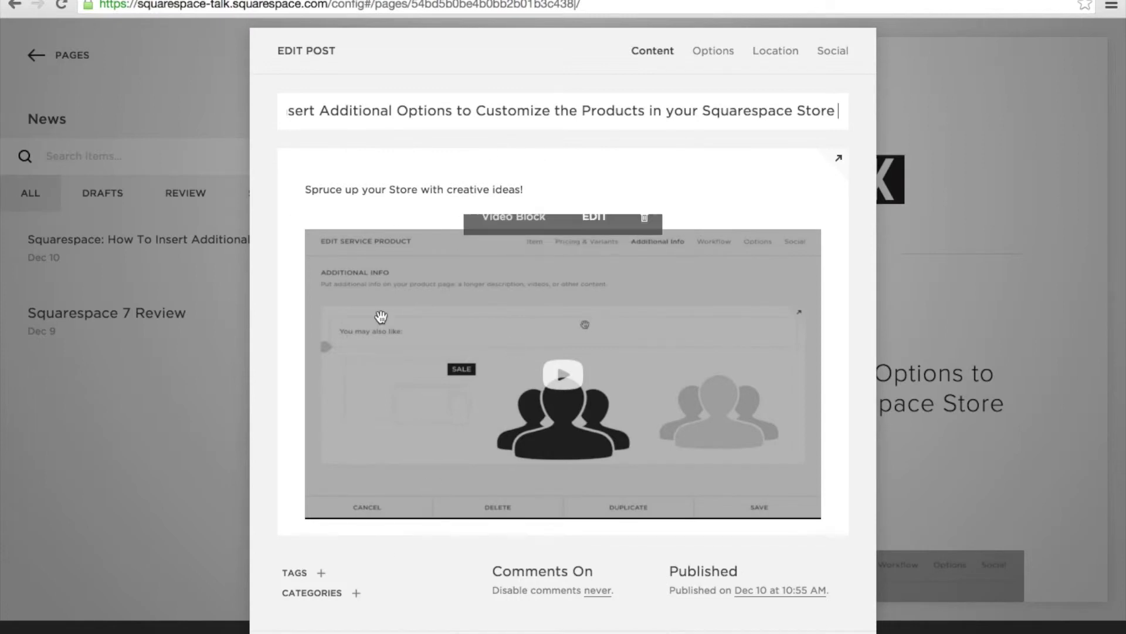
mouse_move(521, 420)
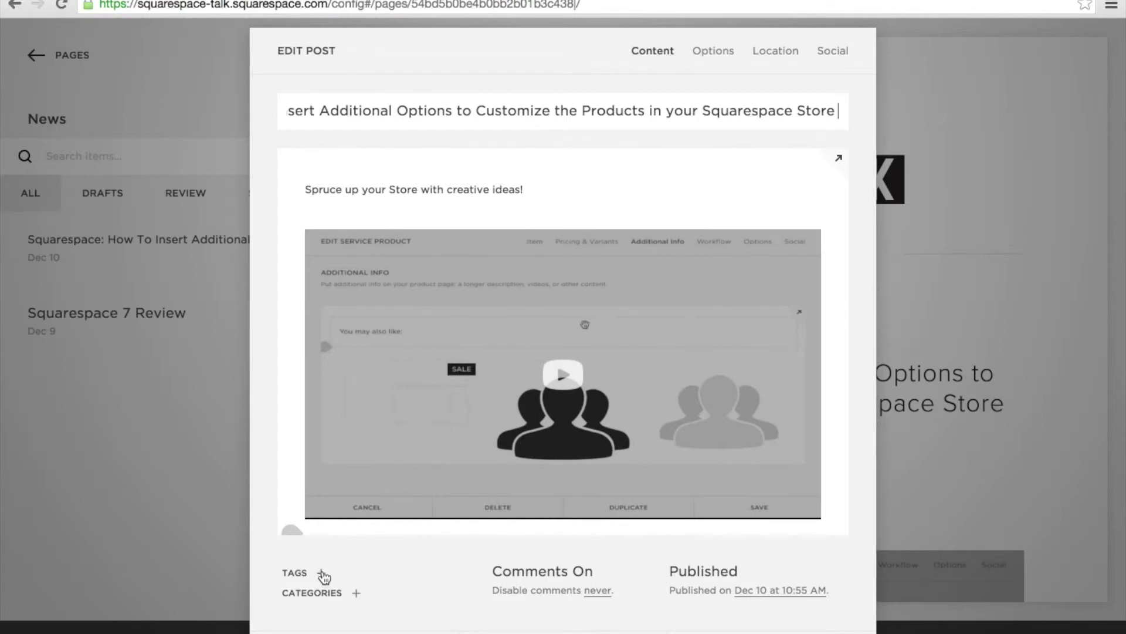
left_click(322, 574)
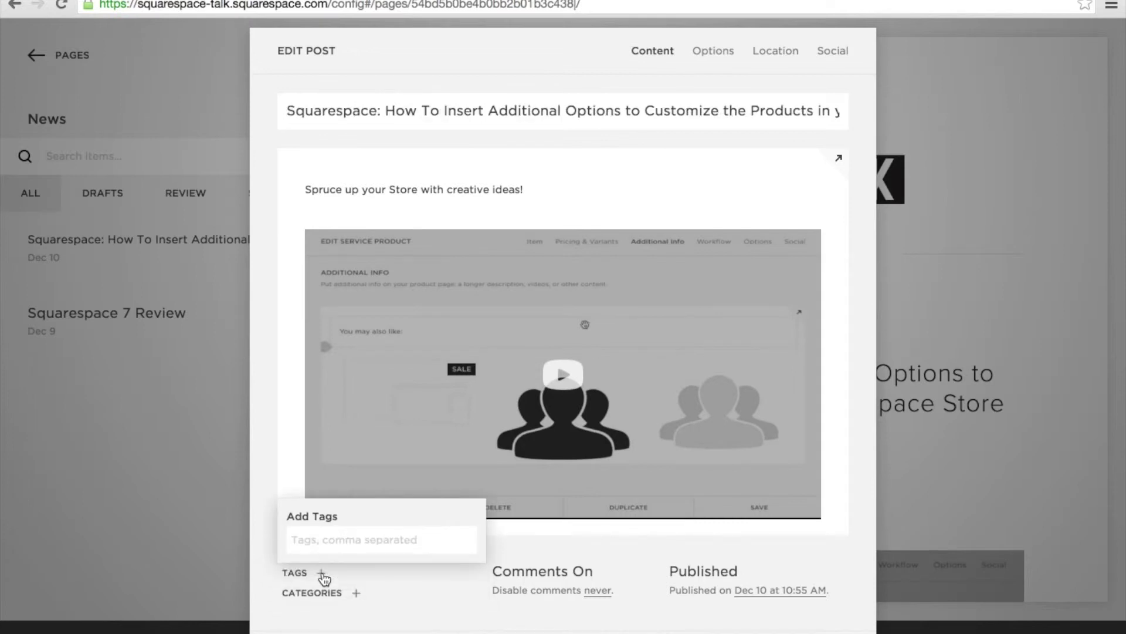
Tag the post 'squarespace', leave categories unset, and view the post's Options settings.
left_click(335, 536)
mouse_move(295, 466)
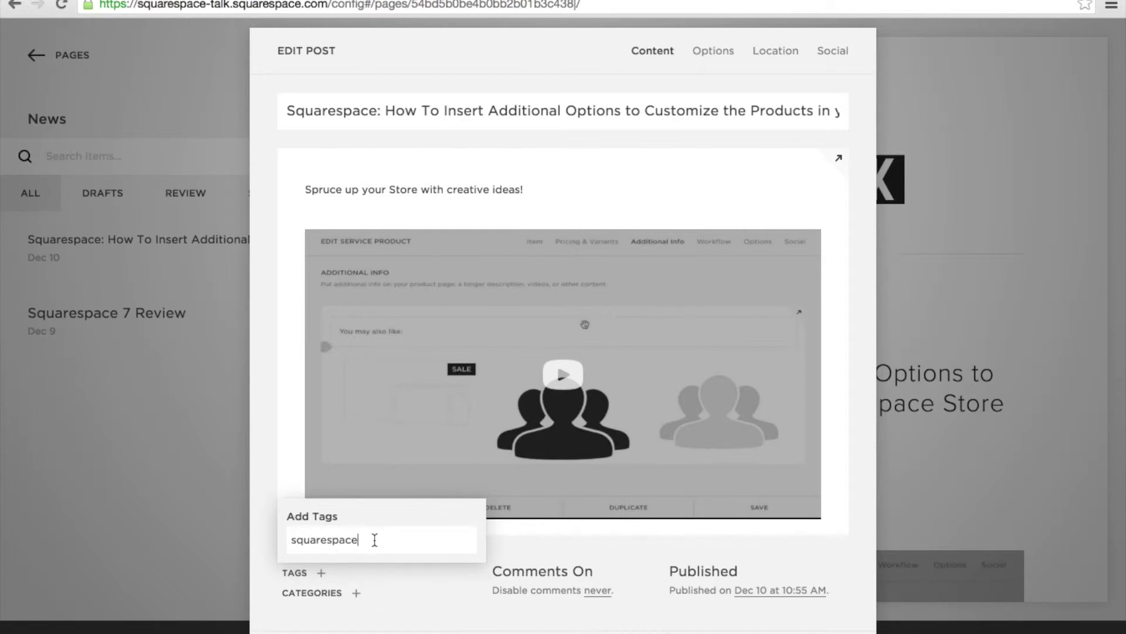
key("Return")
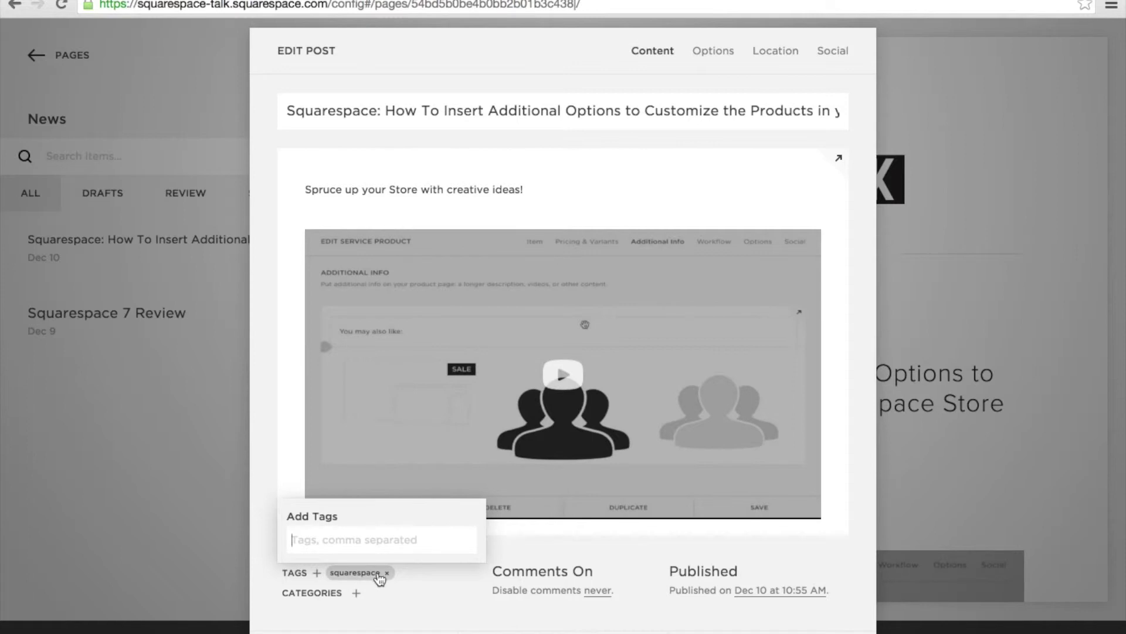
left_click(412, 601)
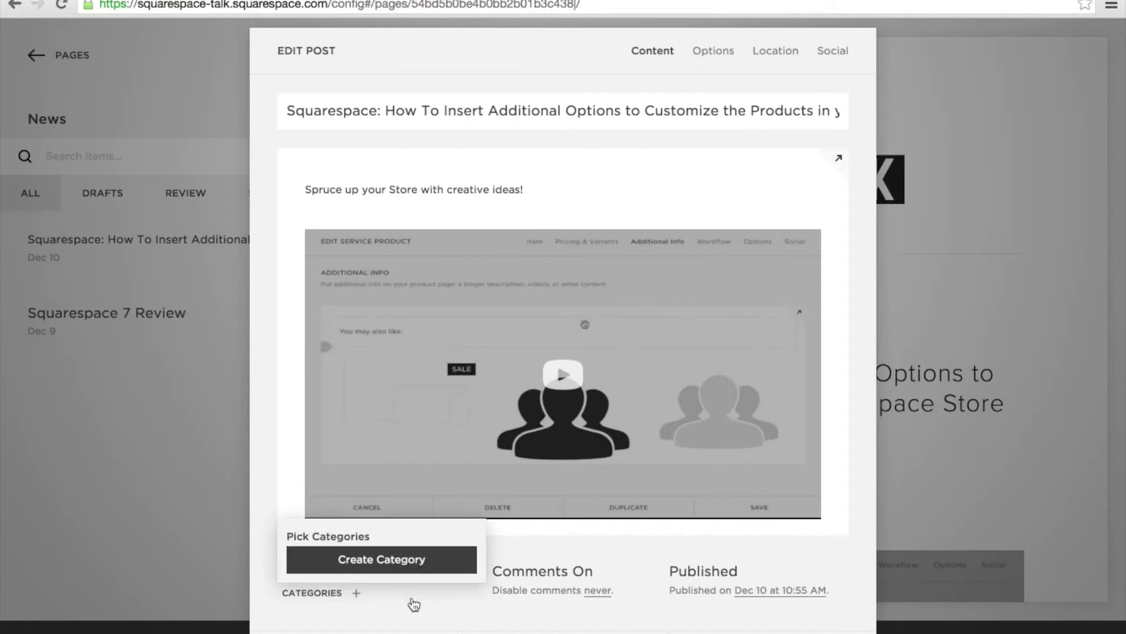
left_click(555, 530)
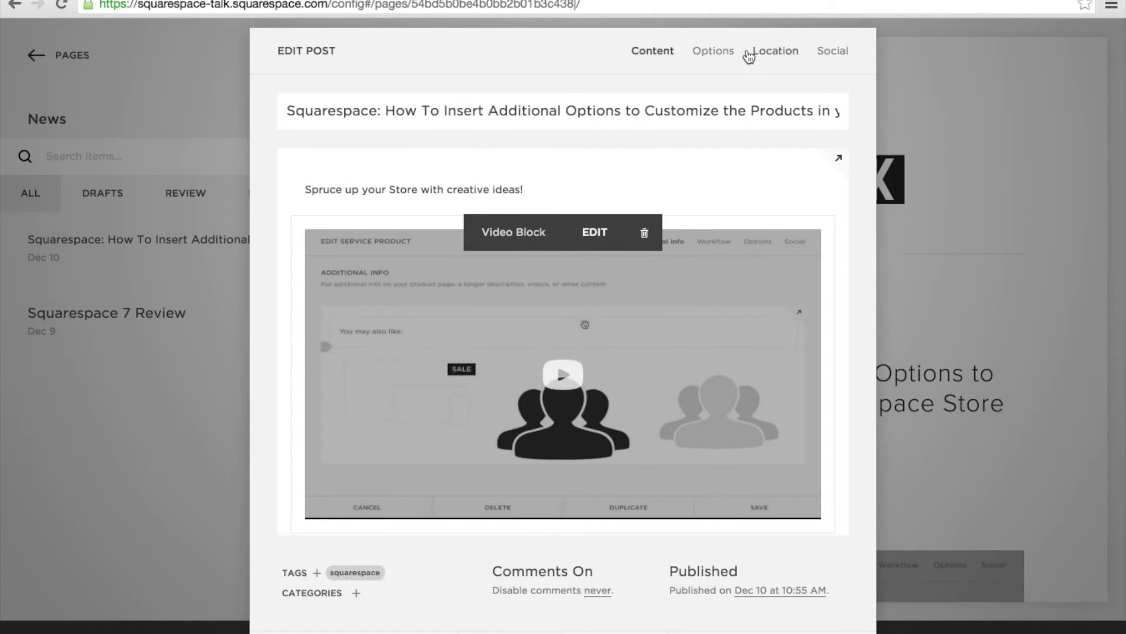
left_click(727, 56)
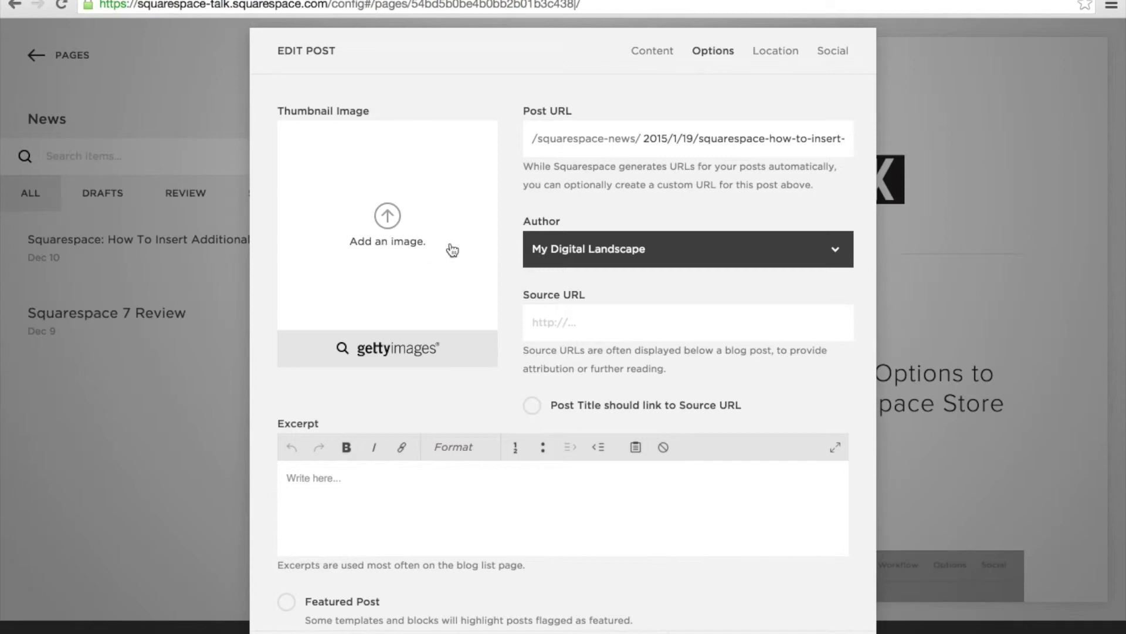
left_click(668, 58)
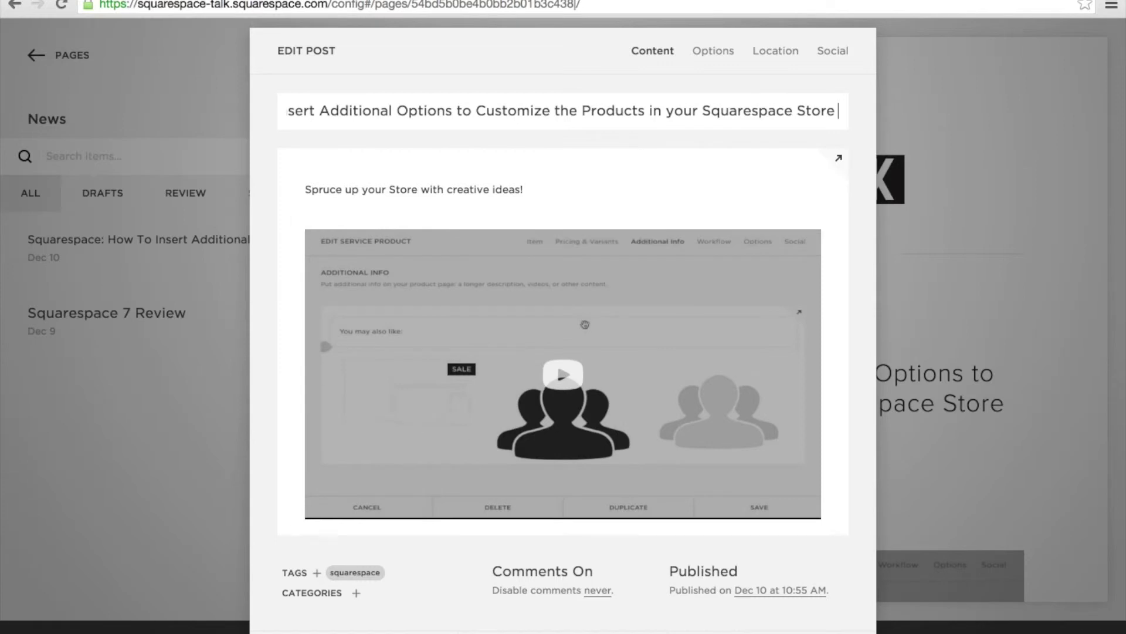
Save and close the post, then navigate from Pages to the Design menu.
key("ctrl+s")
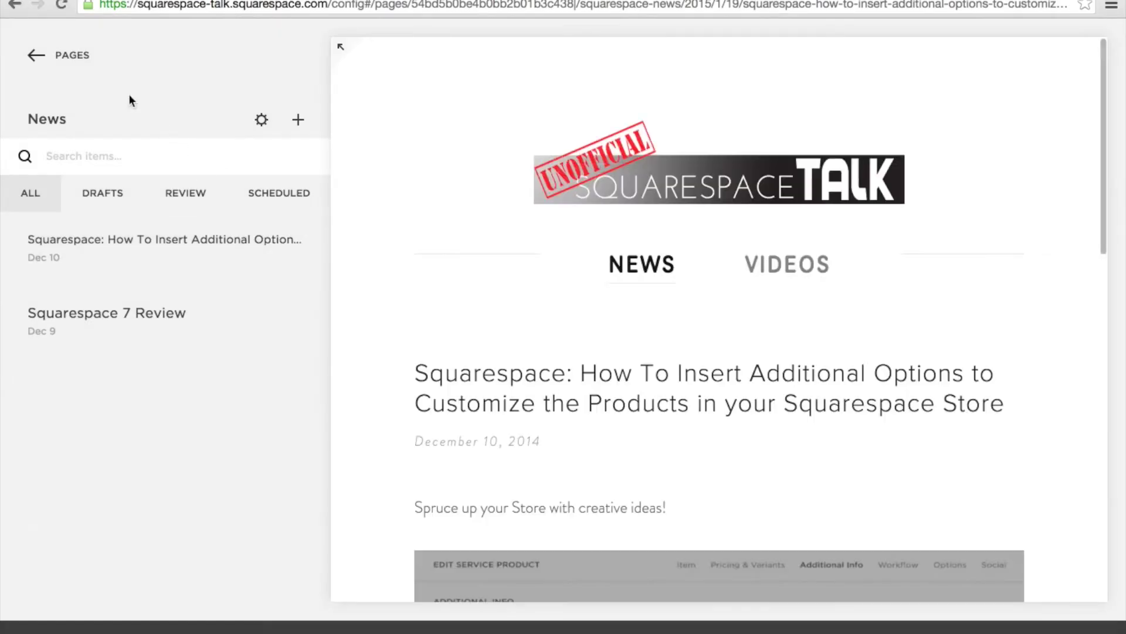
left_click(78, 57)
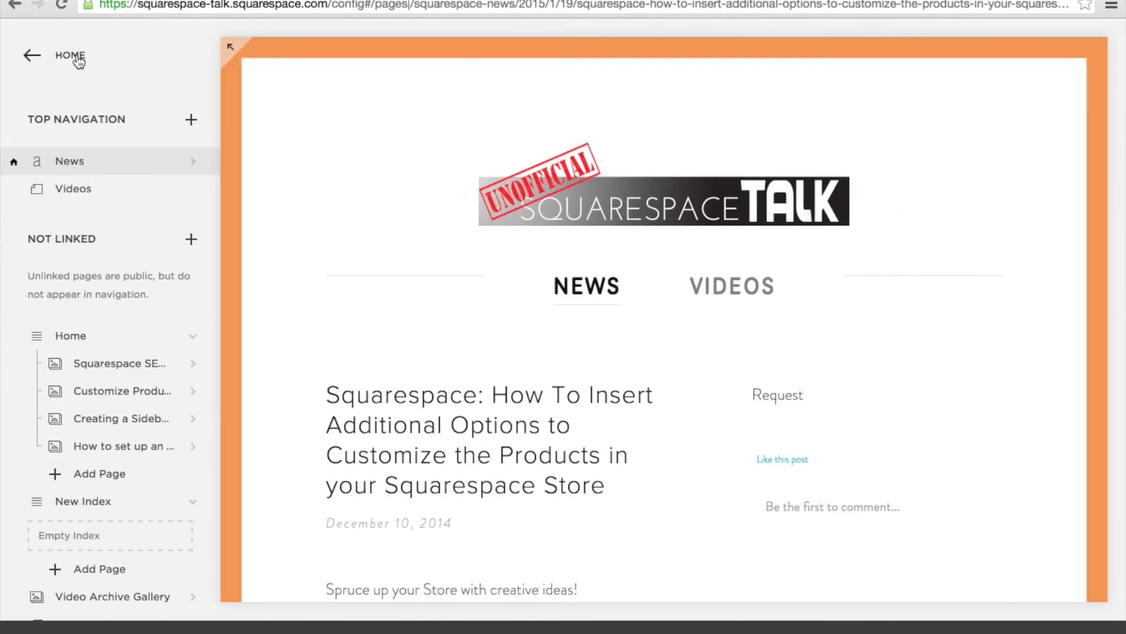
scroll(107, 344, "down", 5)
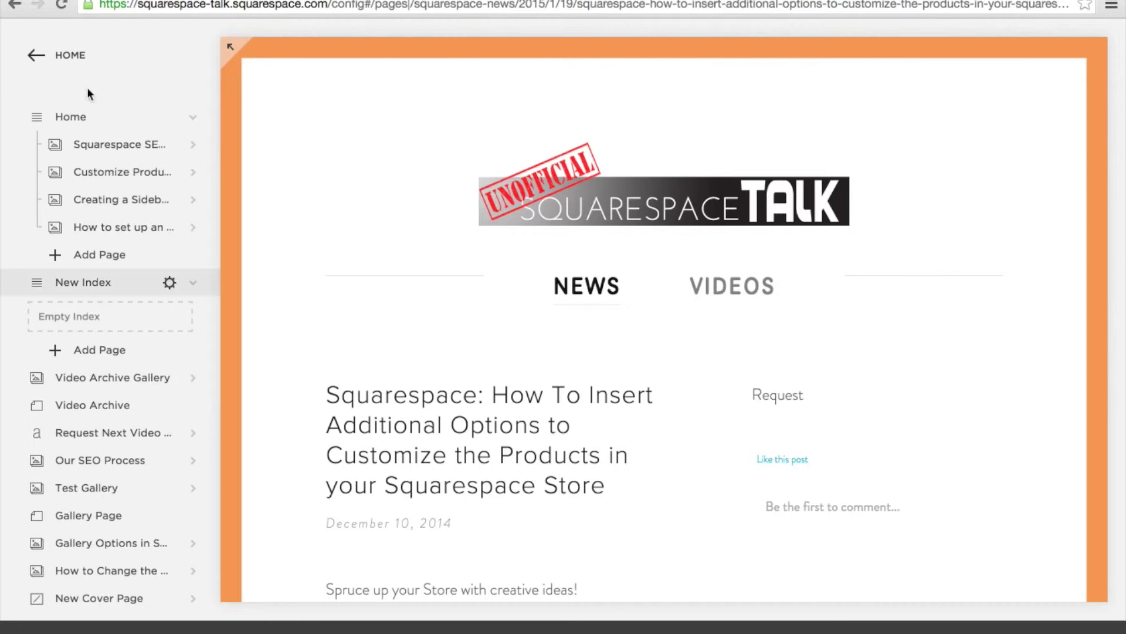
left_click(69, 58)
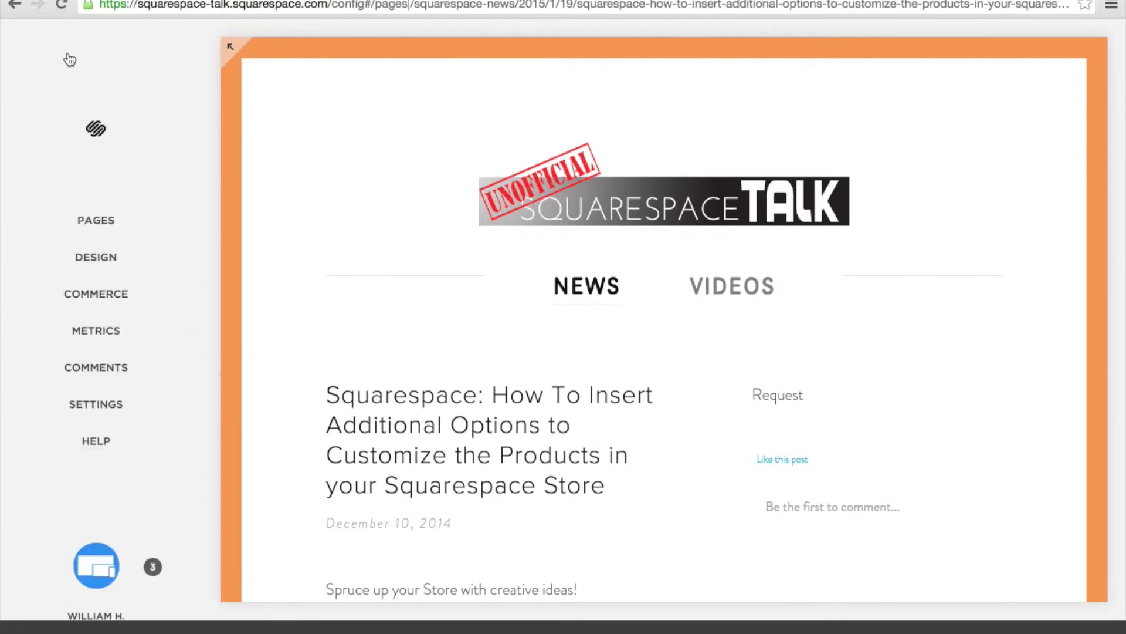
left_click(135, 267)
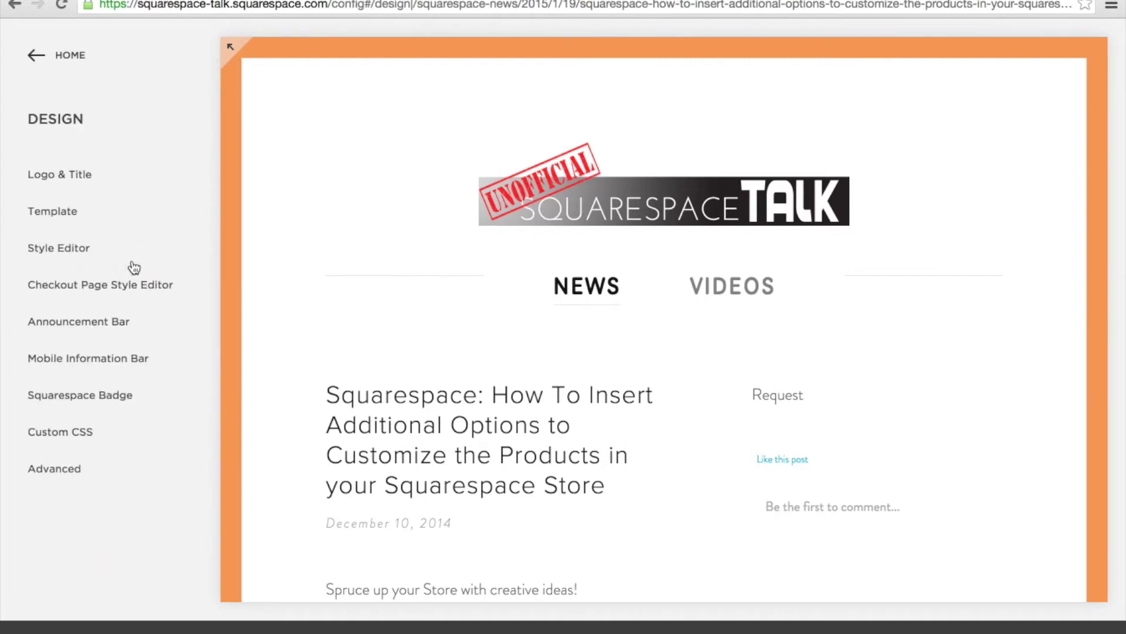
Open the Style Editor and scroll to Blog Styles showing Blog Layout: Right Sidebar.
left_click(98, 252)
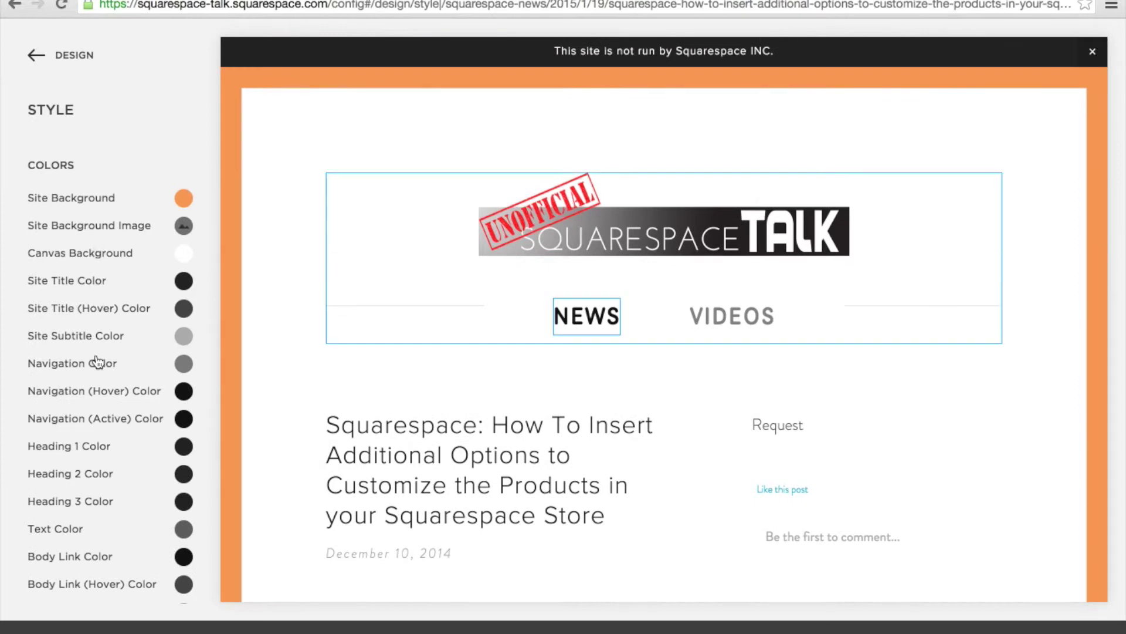
scroll(98, 360, "down", 5)
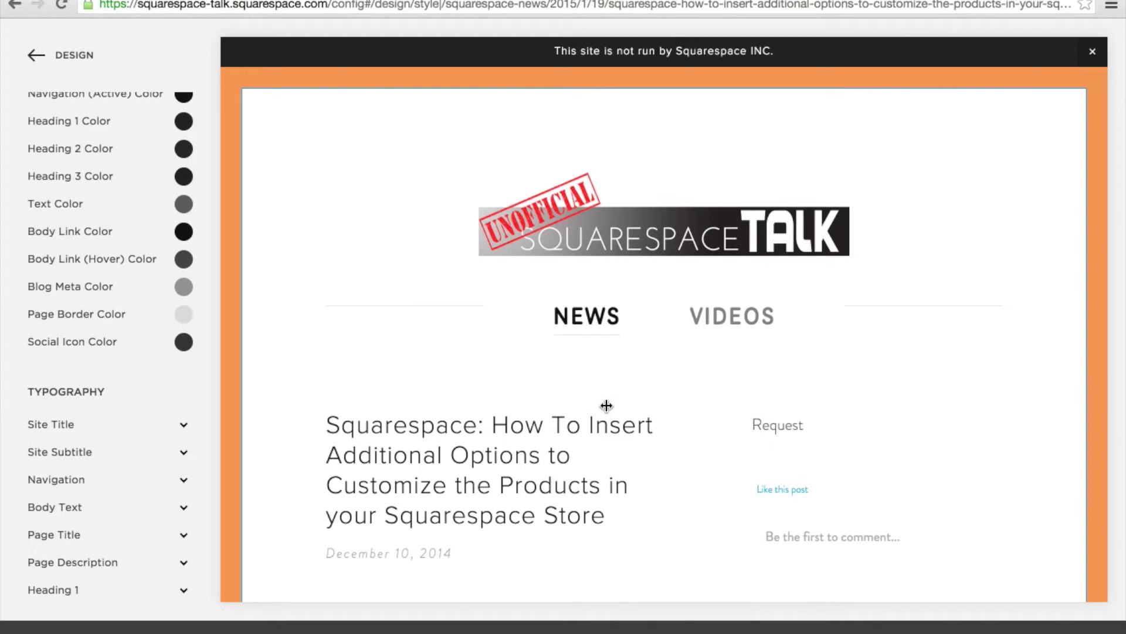
scroll(72, 442, "down", 8)
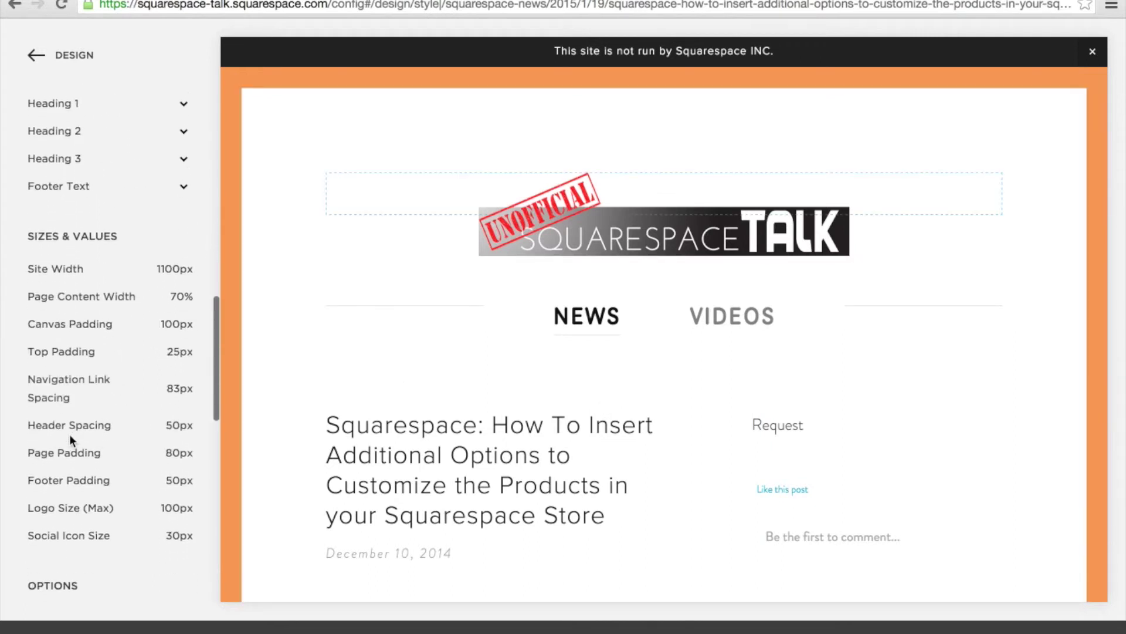
scroll(69, 434, "down", 4)
scroll(69, 434, "down", 10)
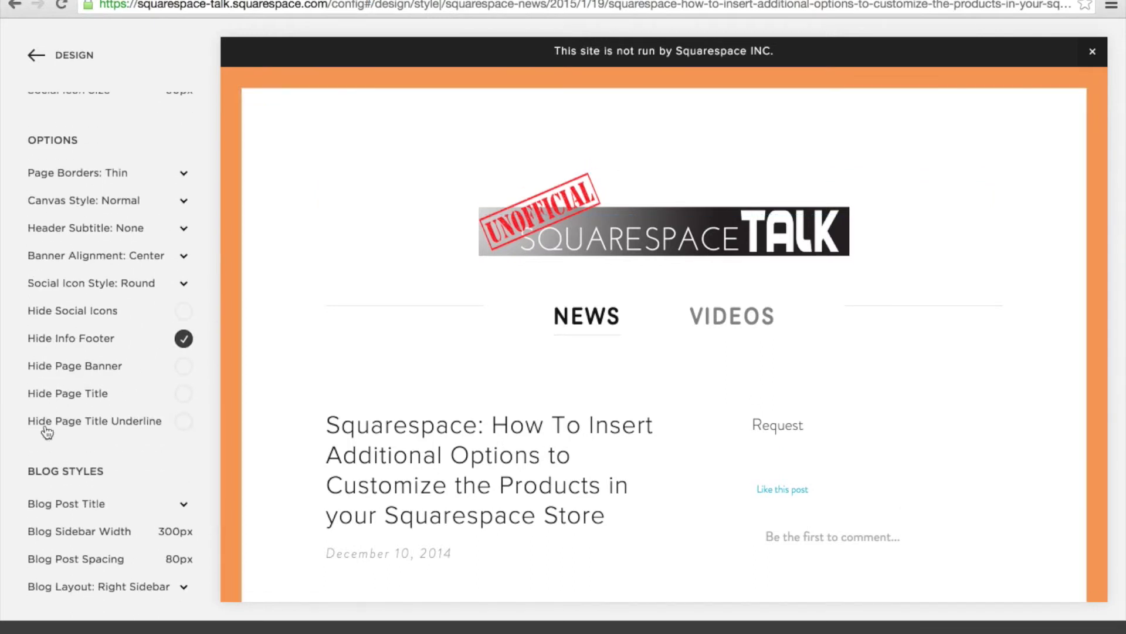
scroll(45, 446, "down", 5)
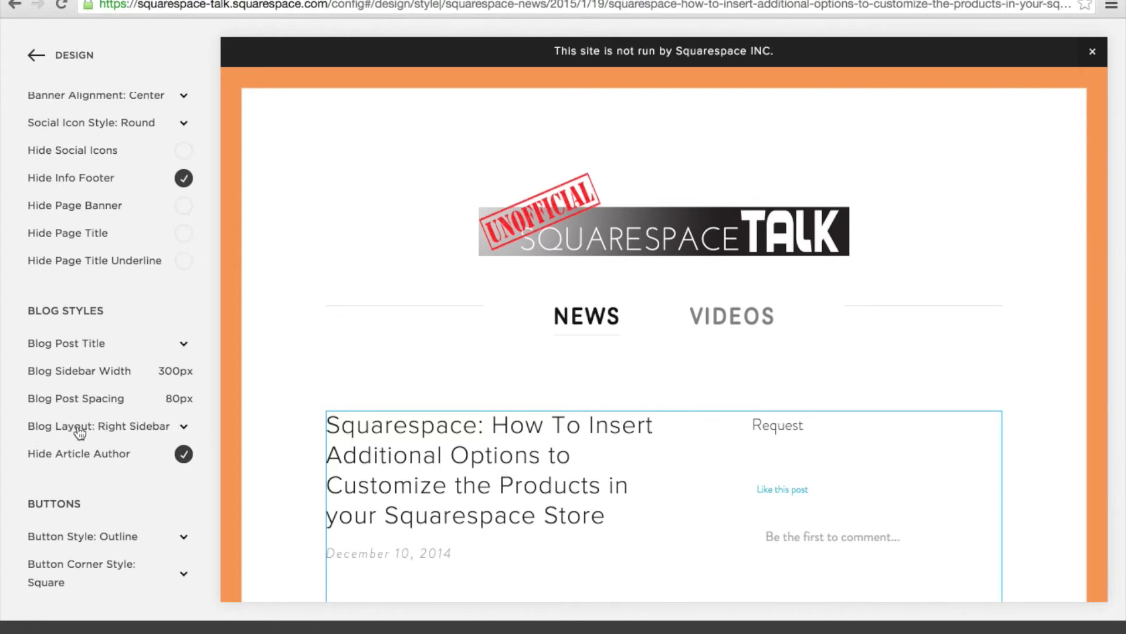
left_click(126, 421)
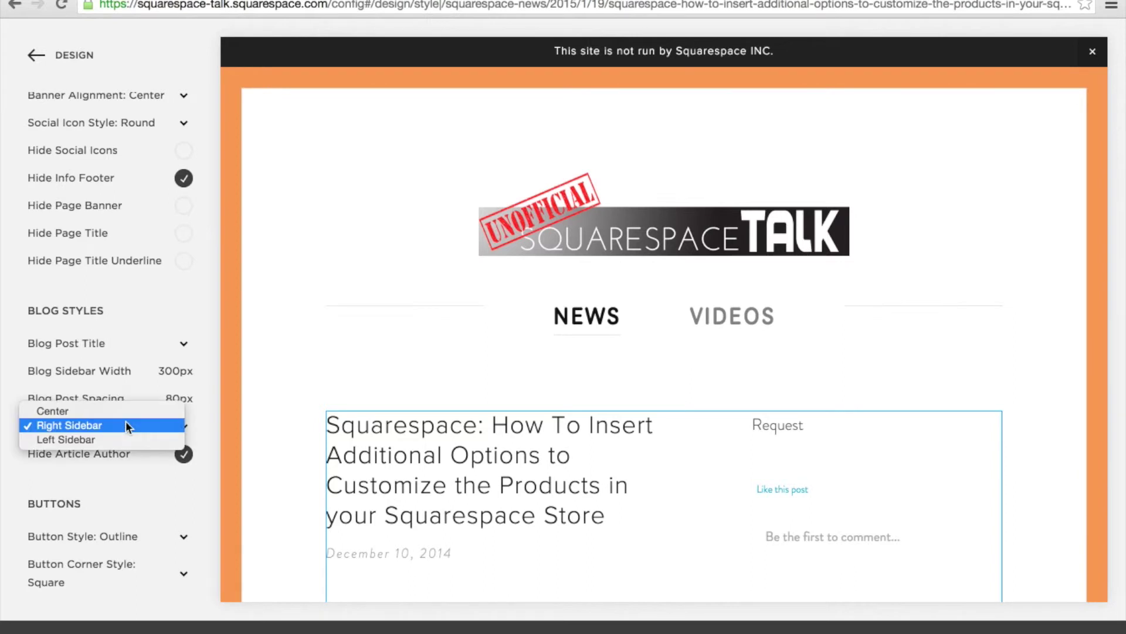
left_click(128, 413)
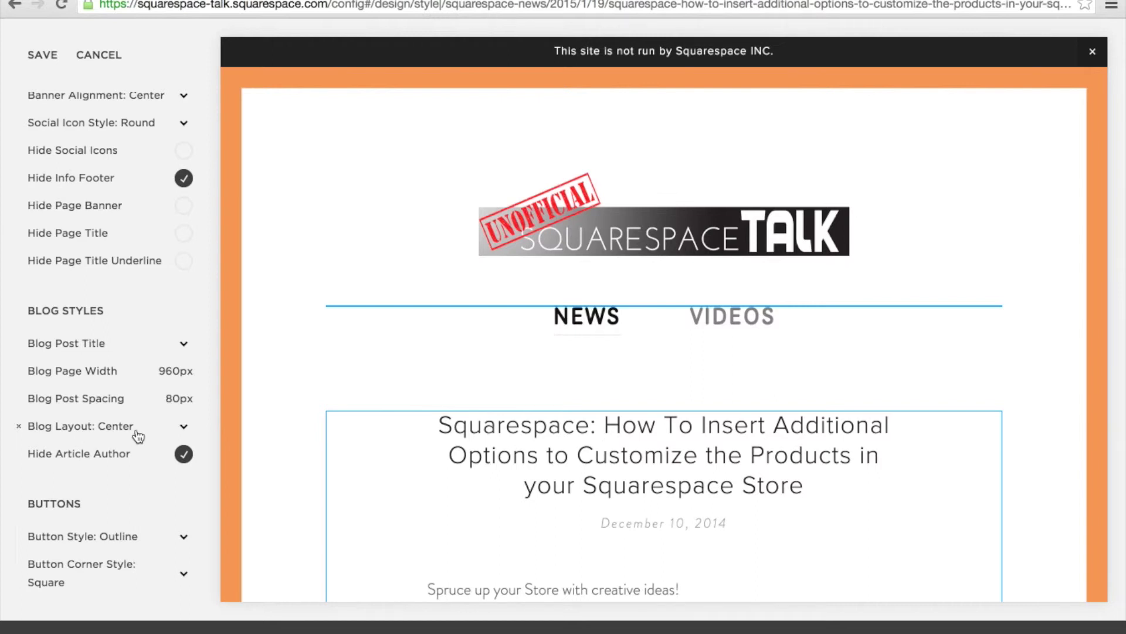
left_click(136, 430)
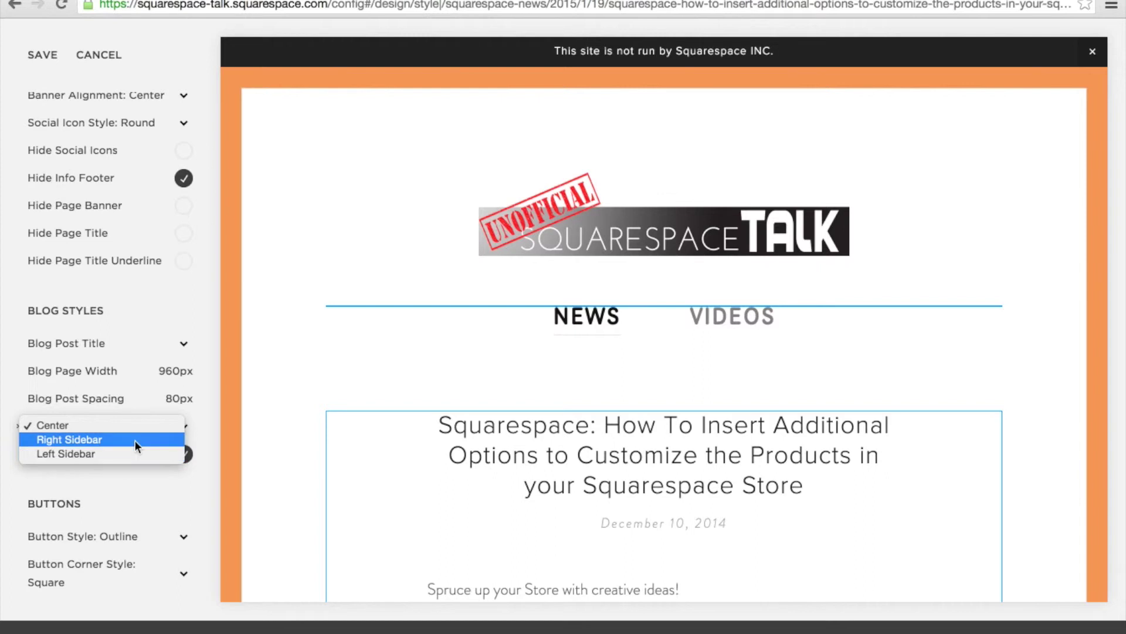
left_click(135, 440)
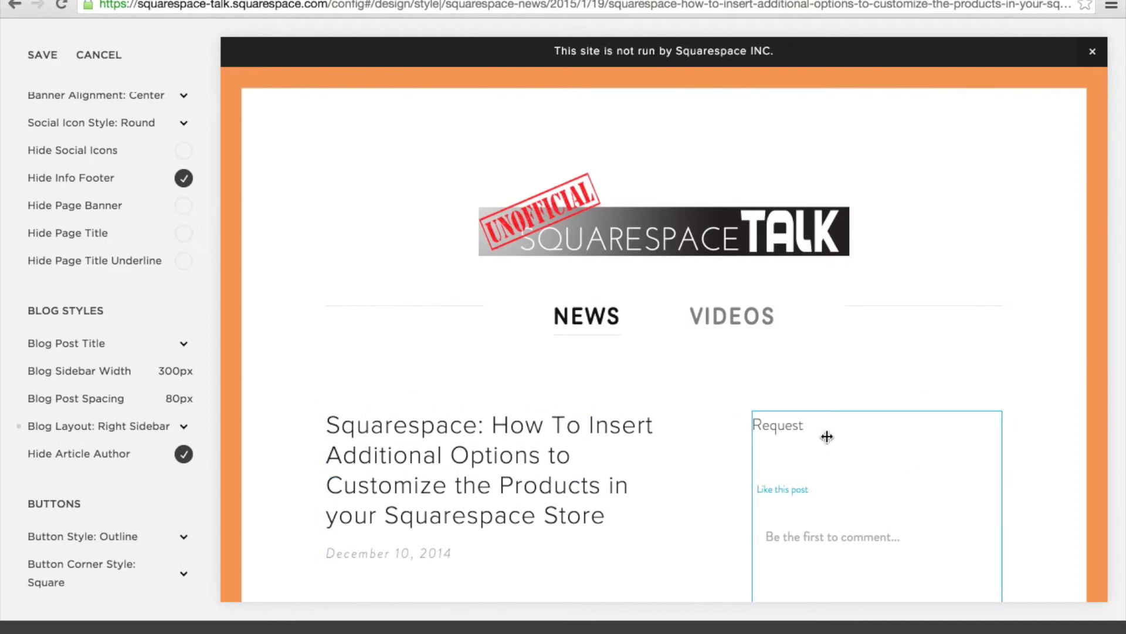
mouse_move(70, 371)
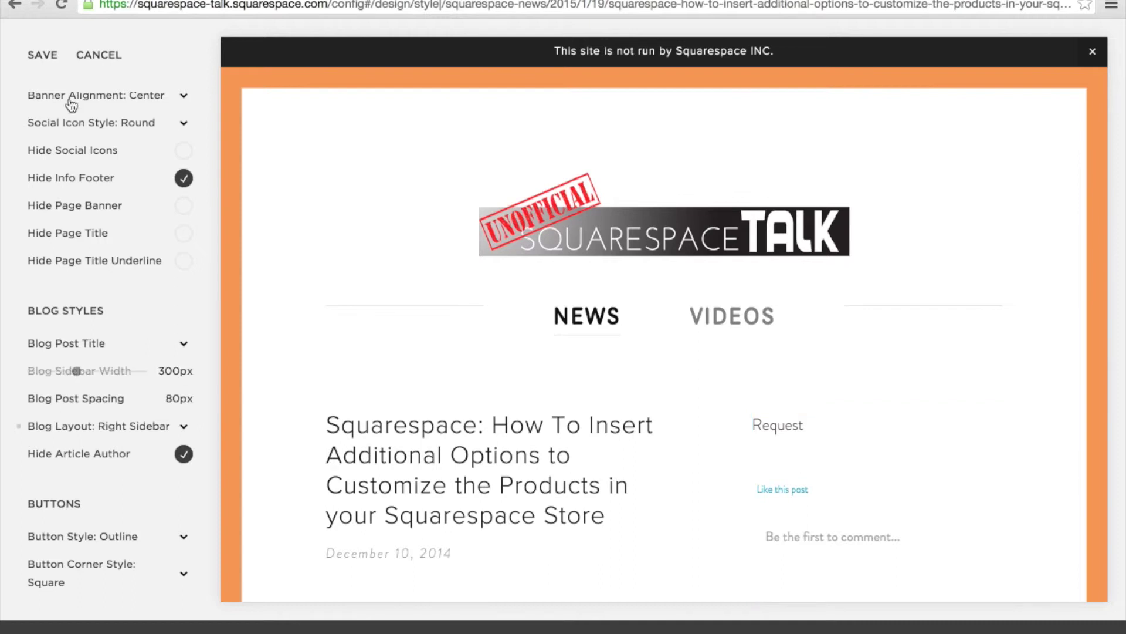
left_click(47, 58)
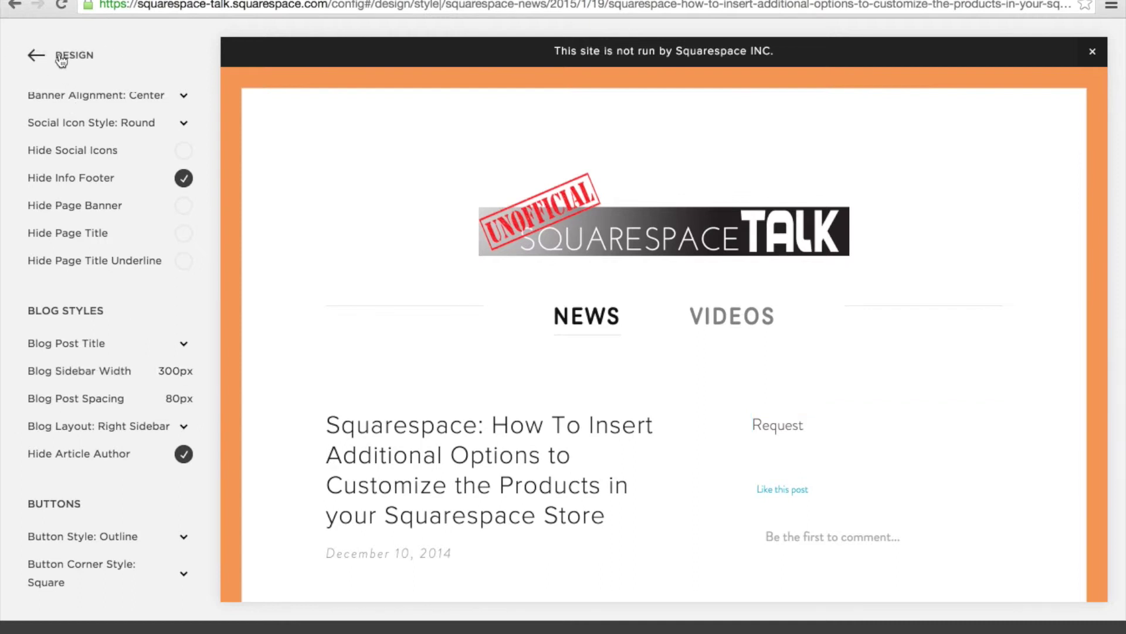
Leave the Style Editor, edit the blog sidebar content, and bring up the content block menu.
left_click(56, 56)
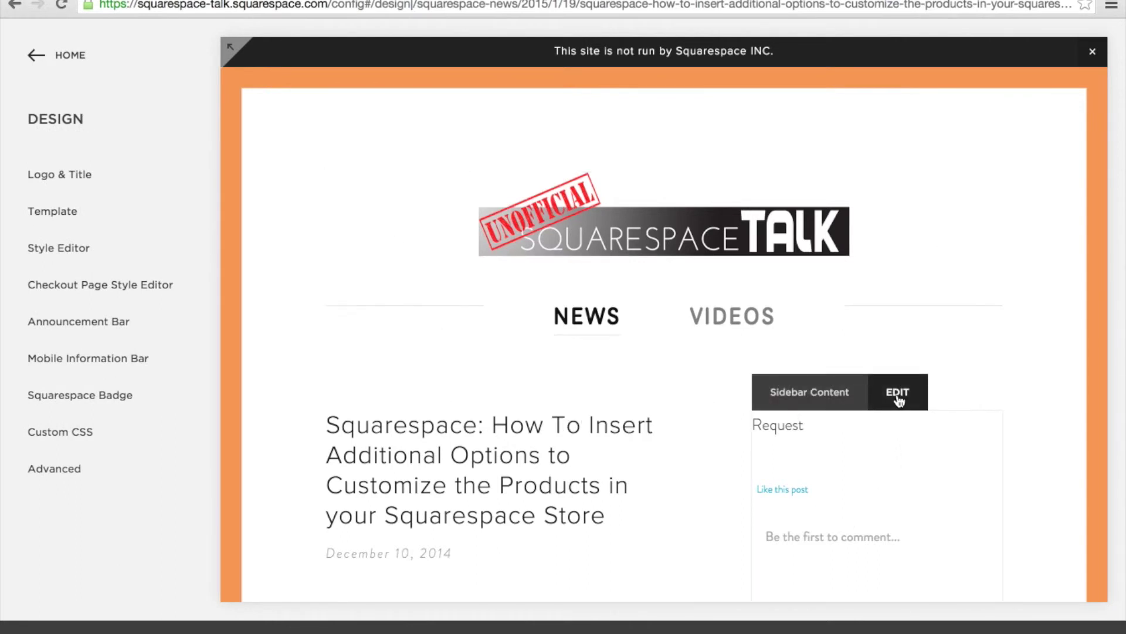
left_click(893, 392)
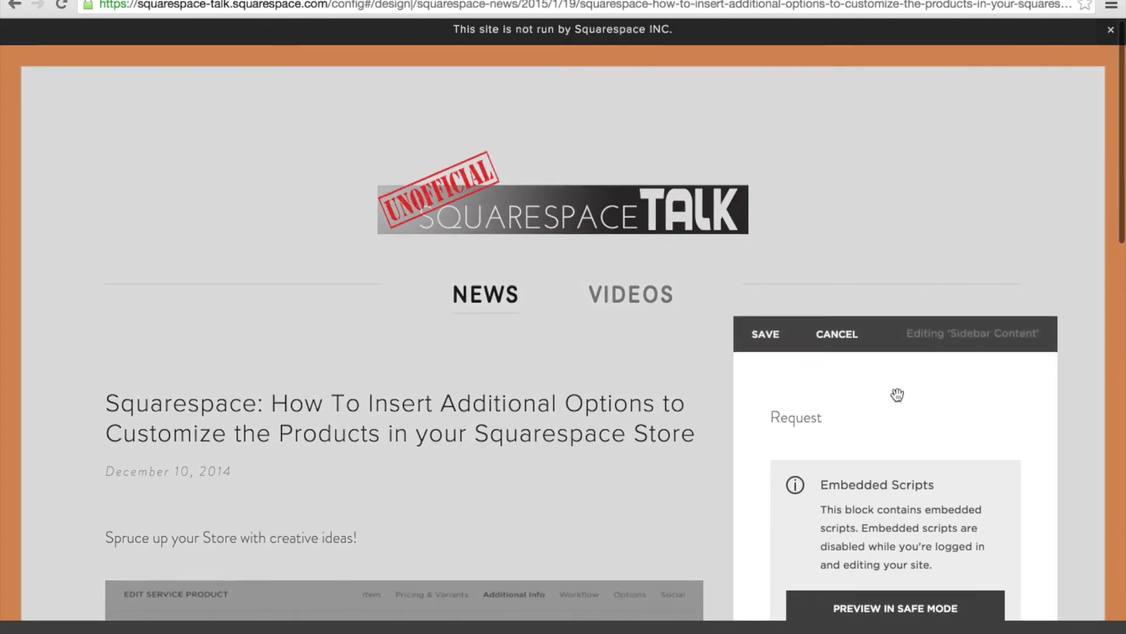
scroll(880, 411, "down", 4)
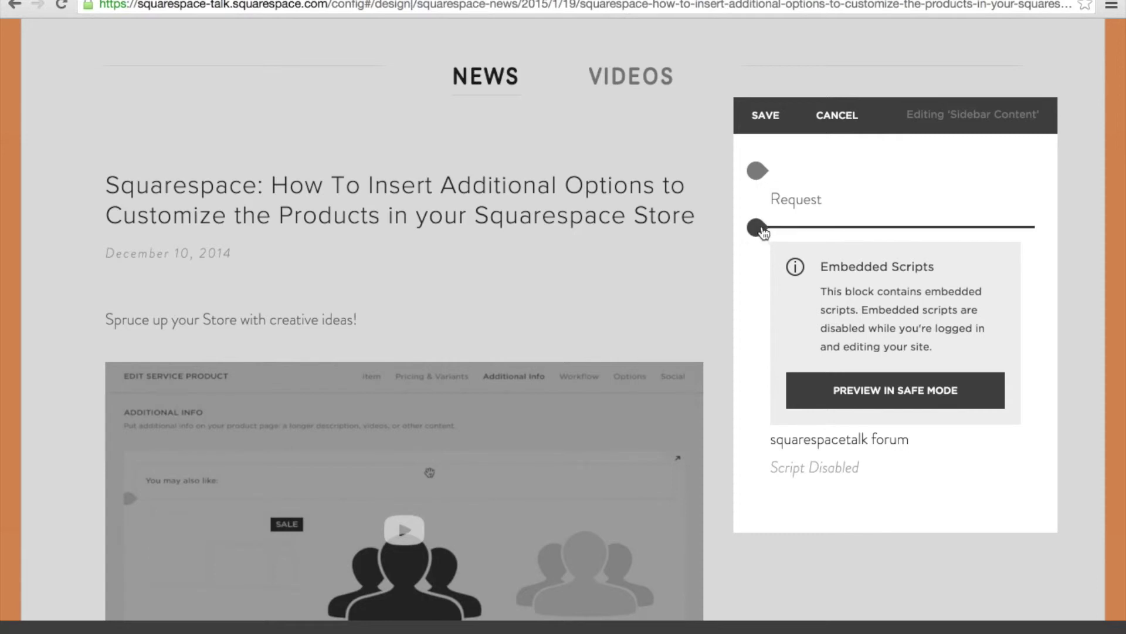
left_click(757, 170)
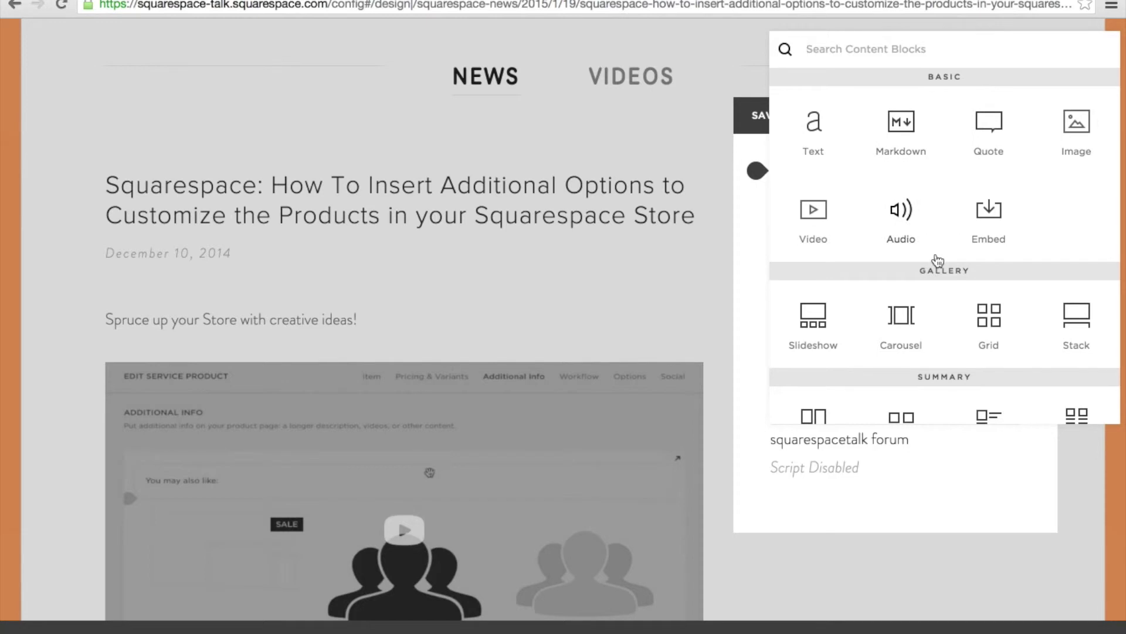
Scroll the Content Blocks picker to Filters & Lists and insert a Tag List block.
scroll(937, 261, "down", 2)
scroll(937, 261, "down", 3)
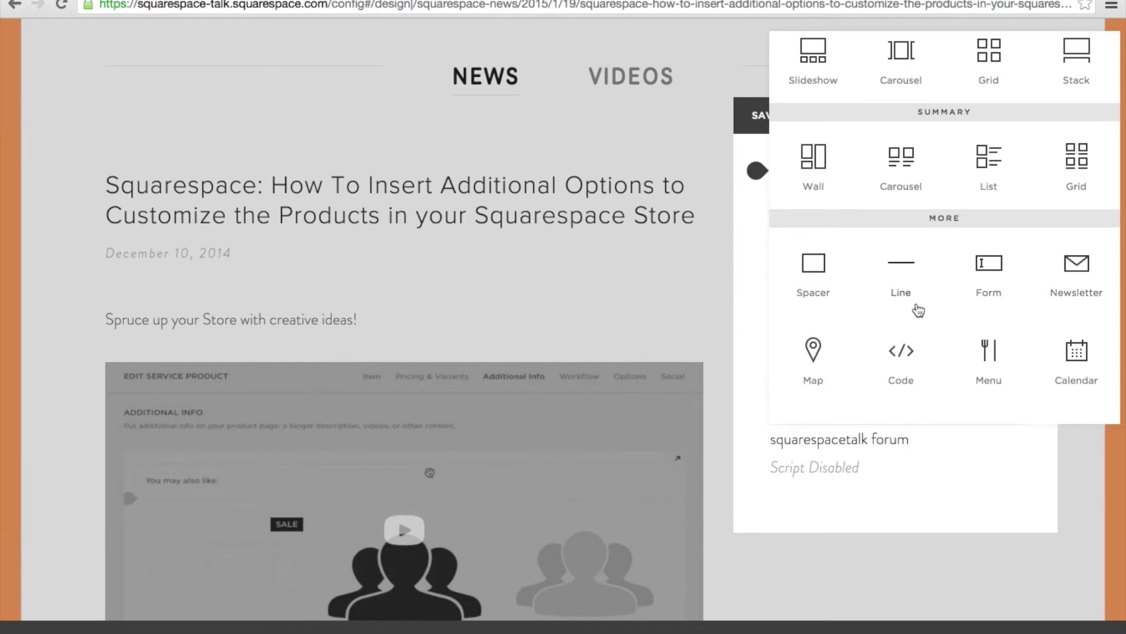
scroll(919, 308, "up", 2)
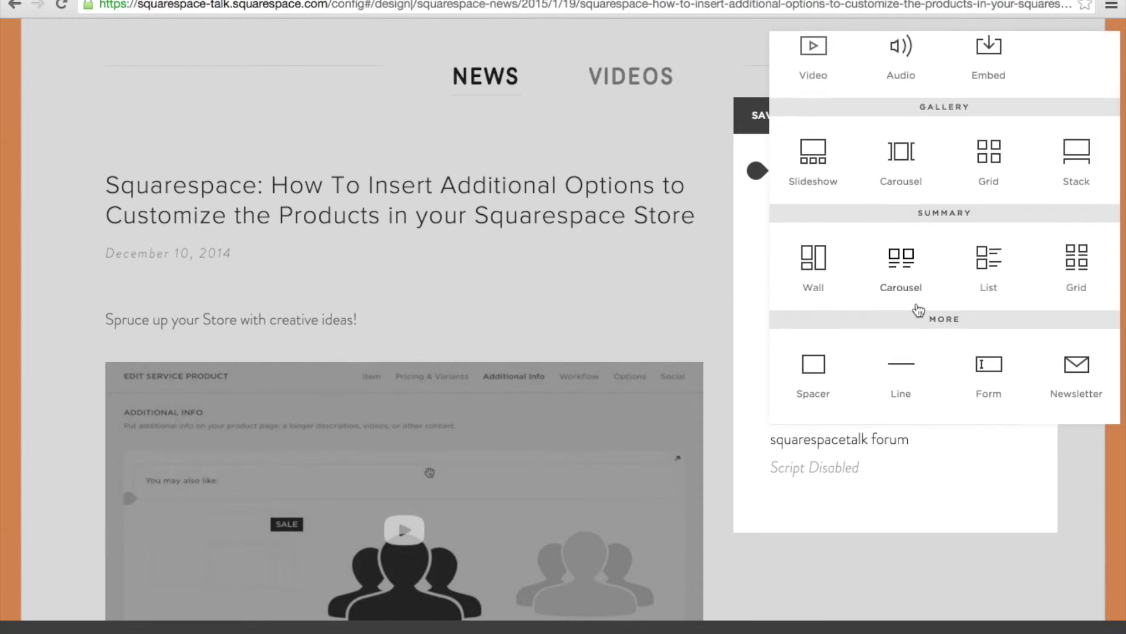
scroll(934, 279, "down", 5)
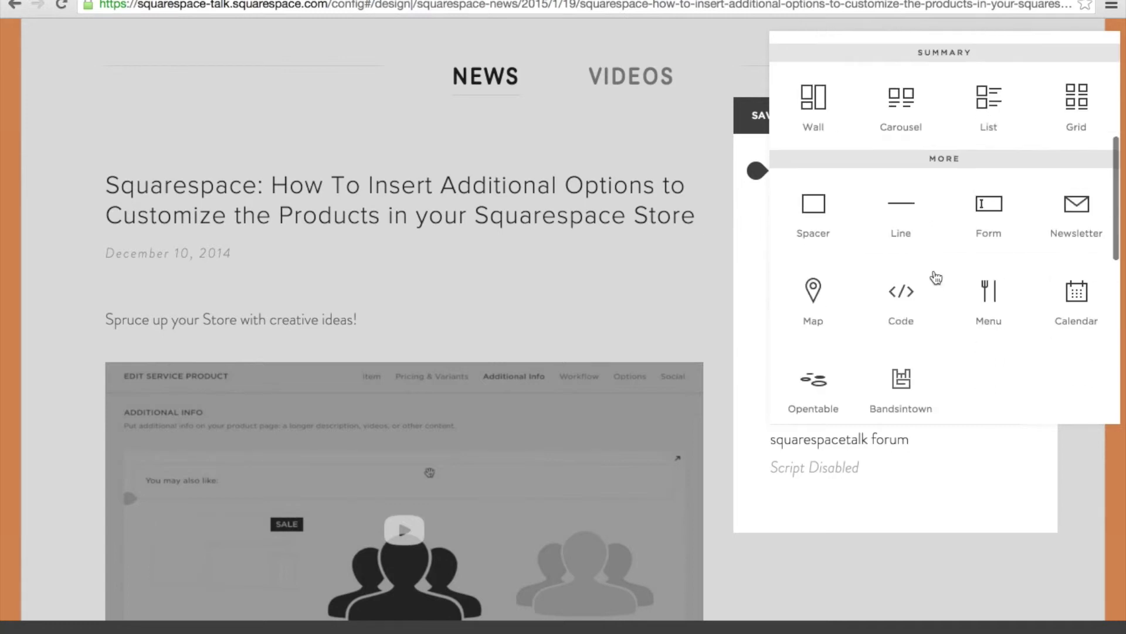
scroll(937, 278, "down", 3)
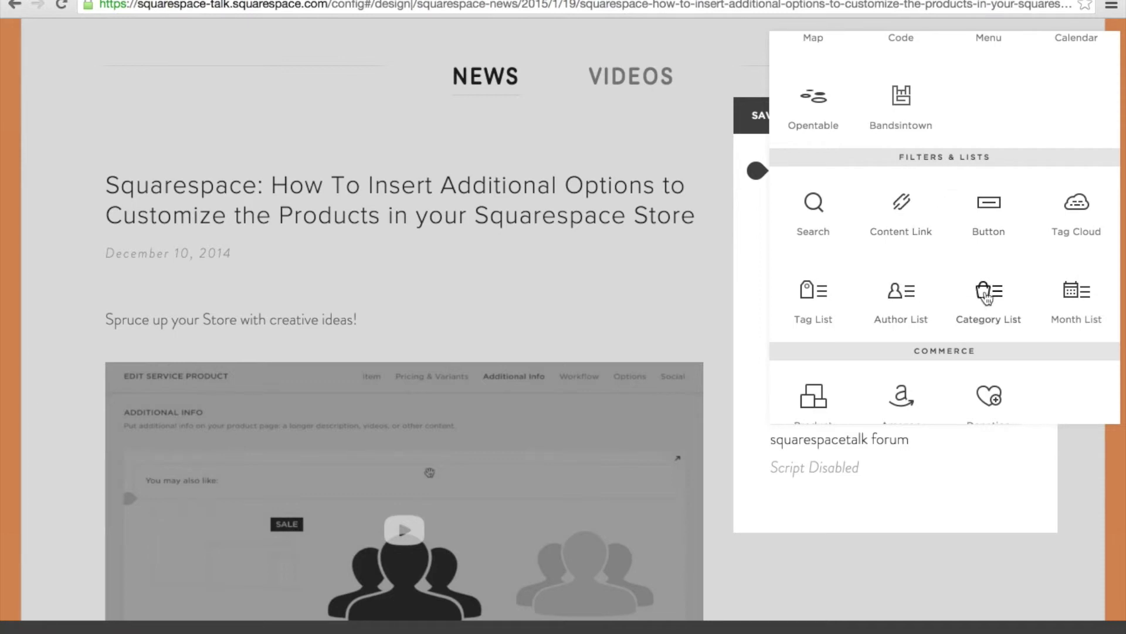
left_click(816, 299)
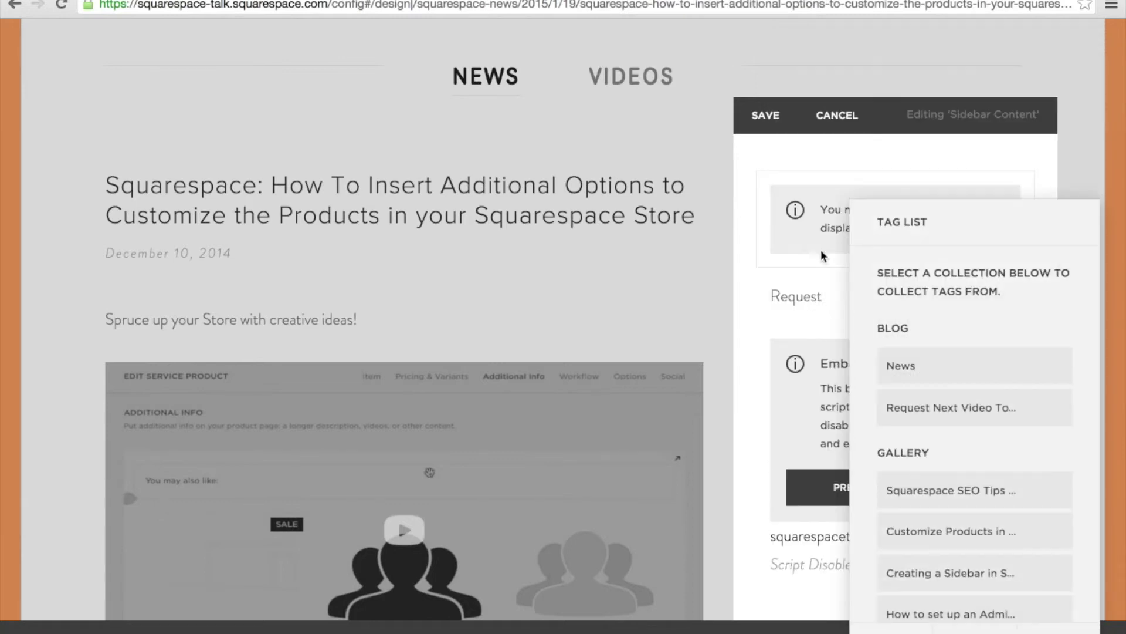
Set the Tag List to pull tags from the News blog and apply the changes.
left_click(923, 370)
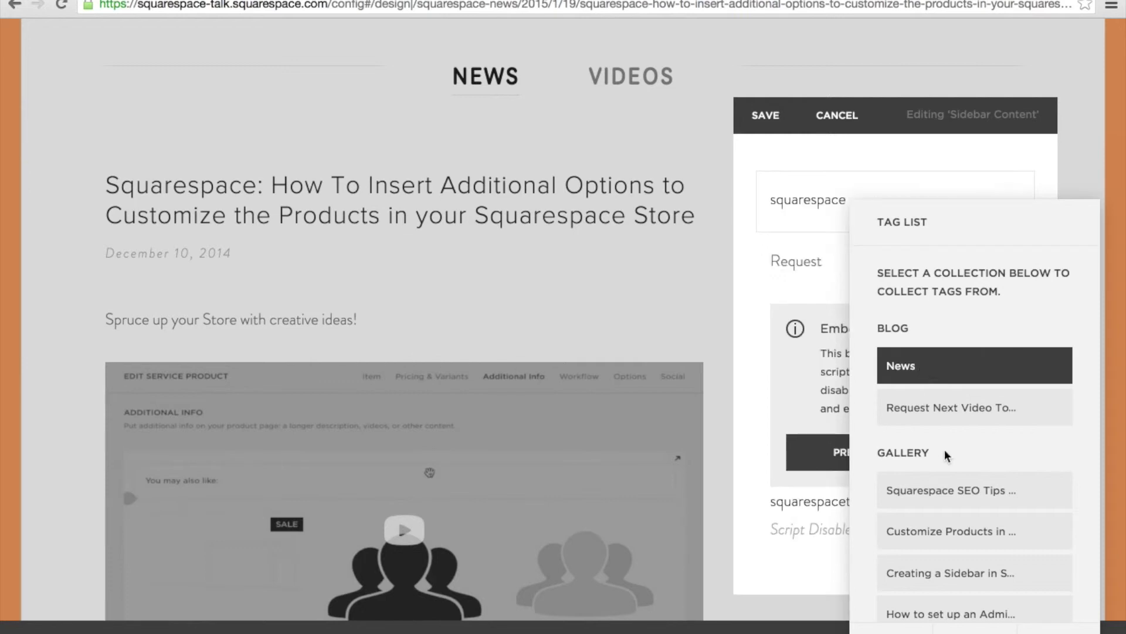
scroll(944, 449, "down", 5)
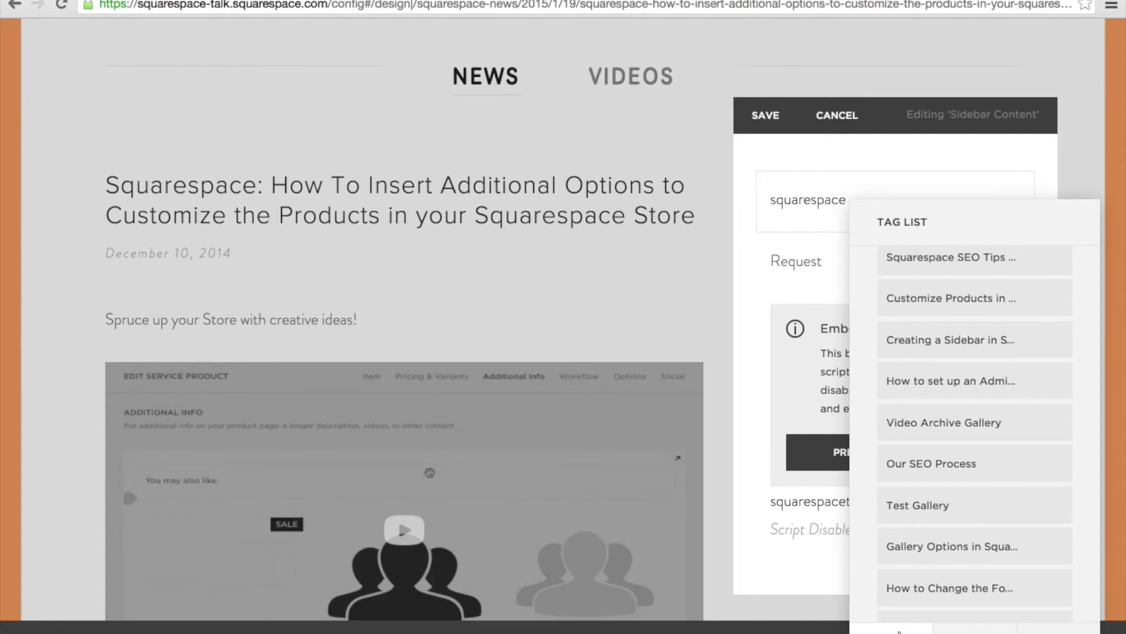
left_click(899, 630)
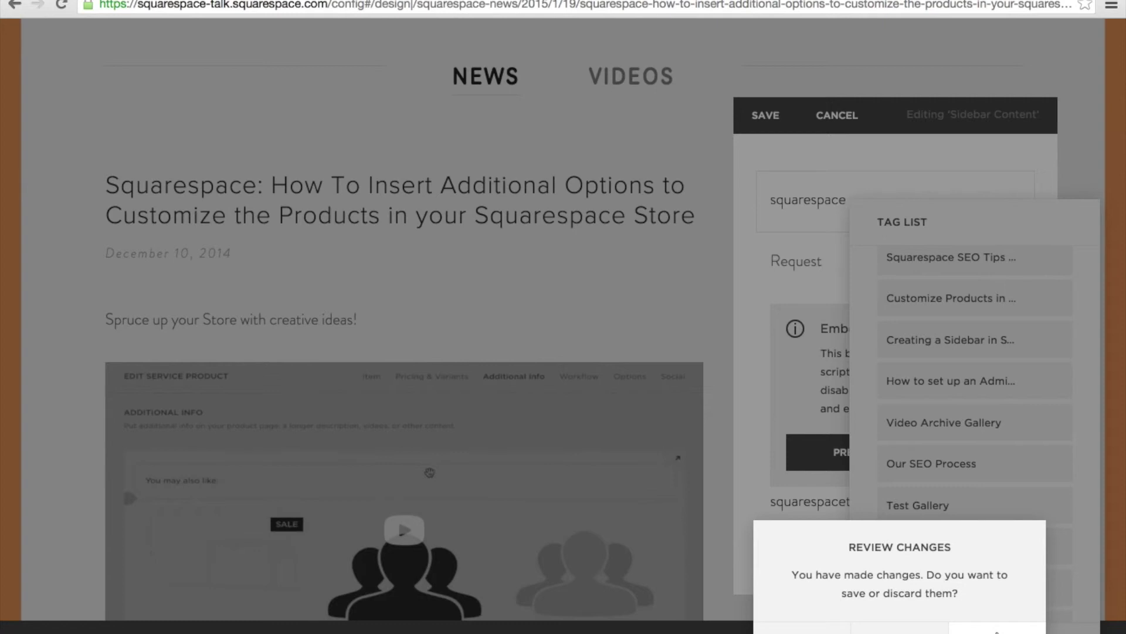
left_click(996, 629)
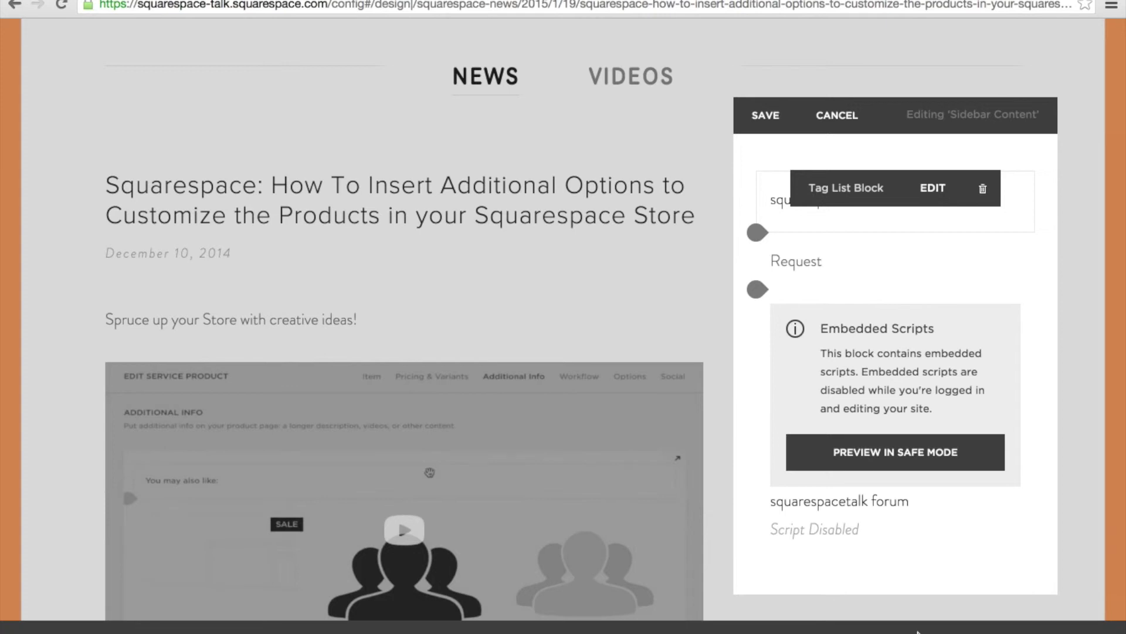
key("ctrl+Up")
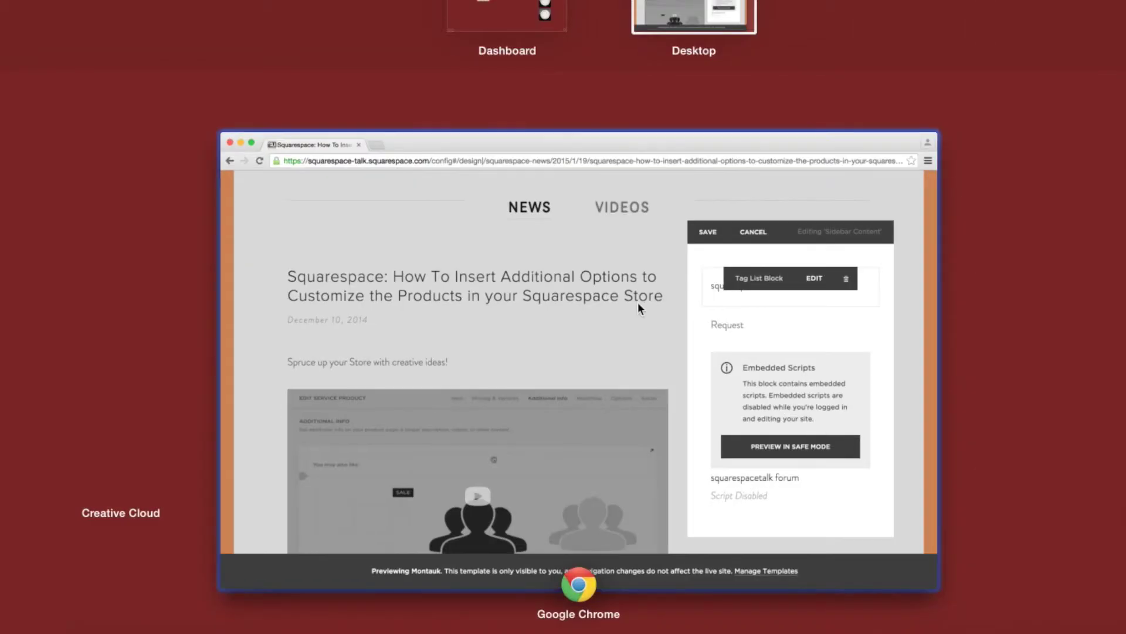
Switch back to Chrome and search Spotlight for 're' to find the mirroring app.
left_click(615, 287)
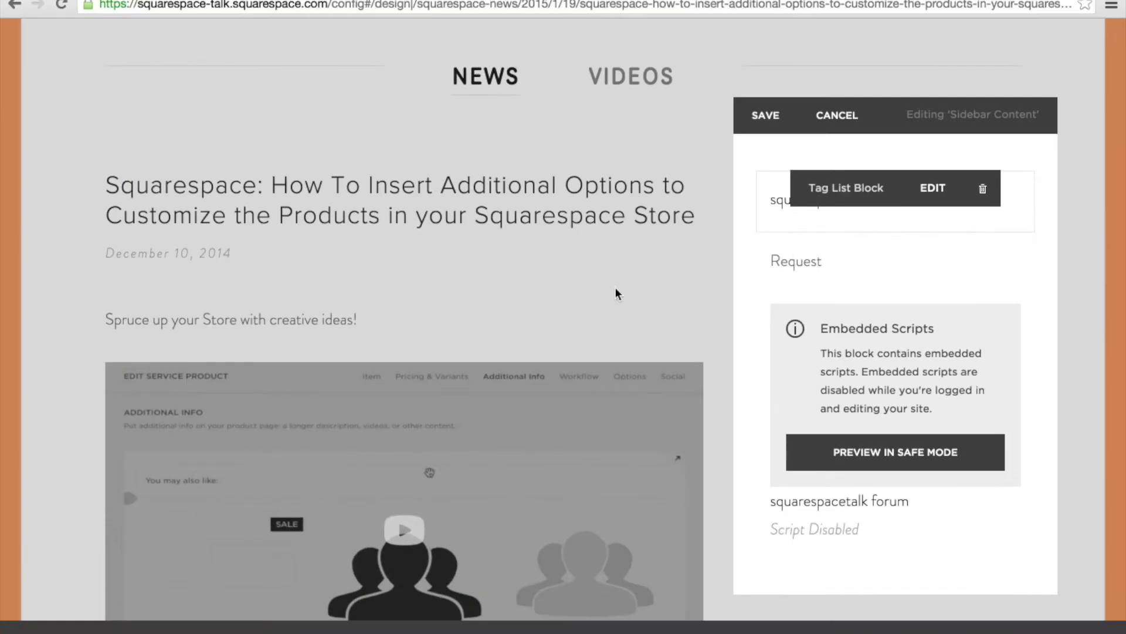
key("super+space")
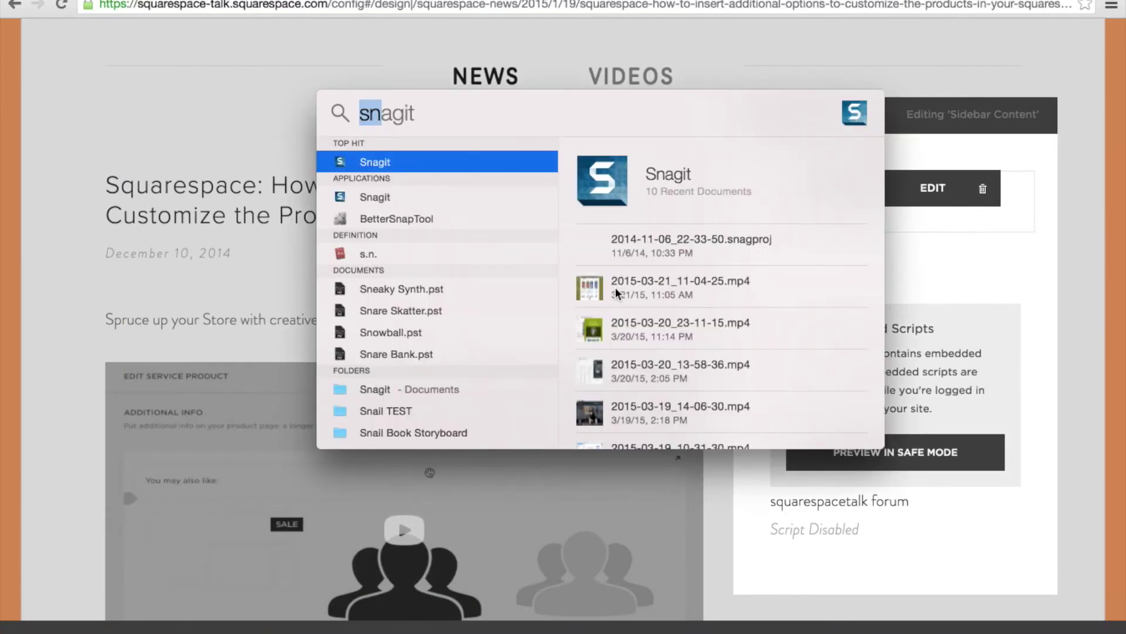
type("reminders")
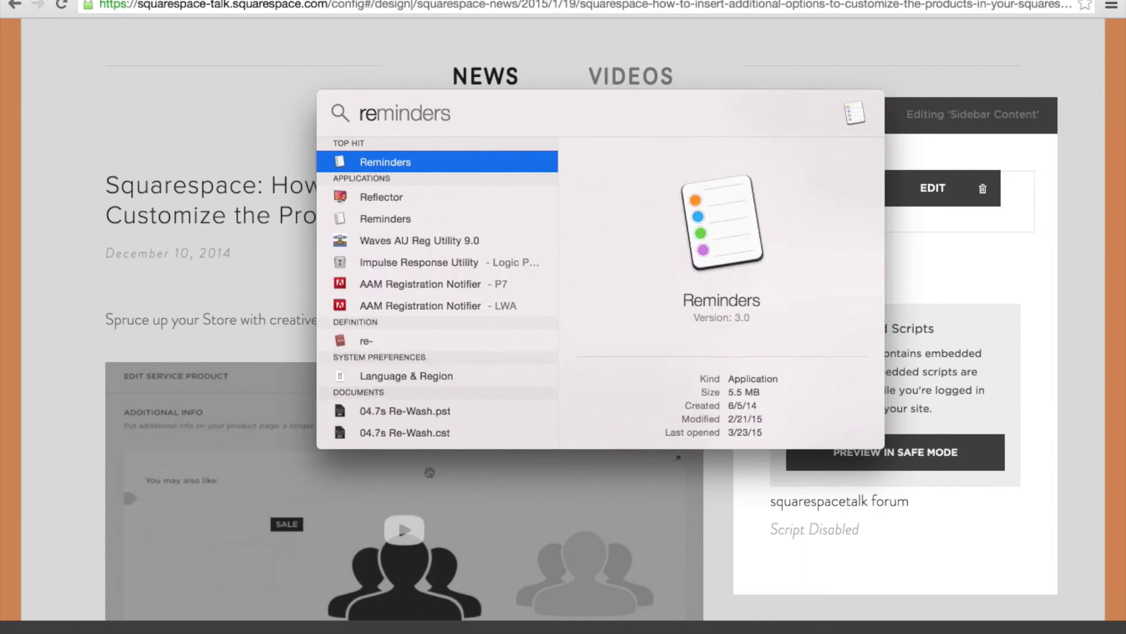
key("Escape")
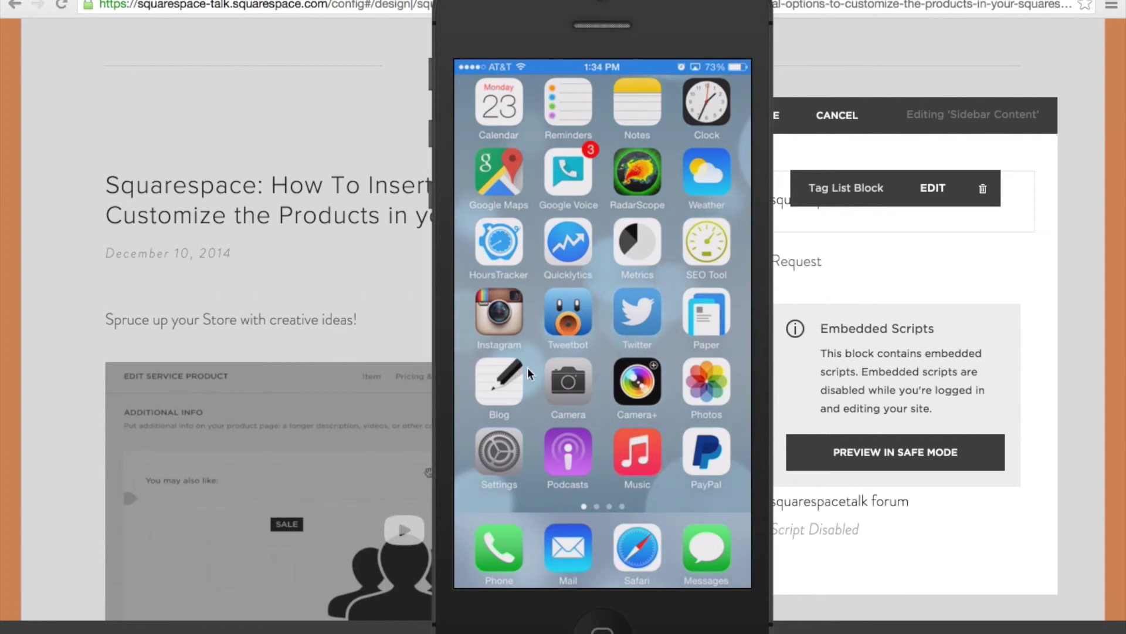
Launch the Squarespace Blog app on the mirrored iPhone.
left_click(488, 383)
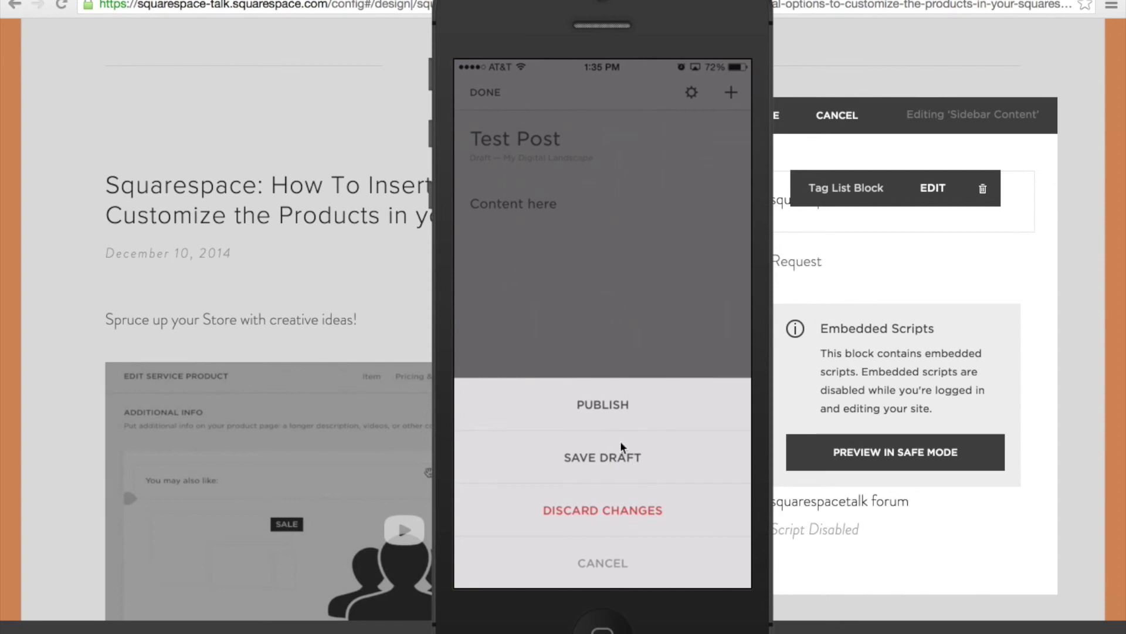
Save 'Test Post' as a draft from the Squarespace Blog action sheet.
left_click(665, 453)
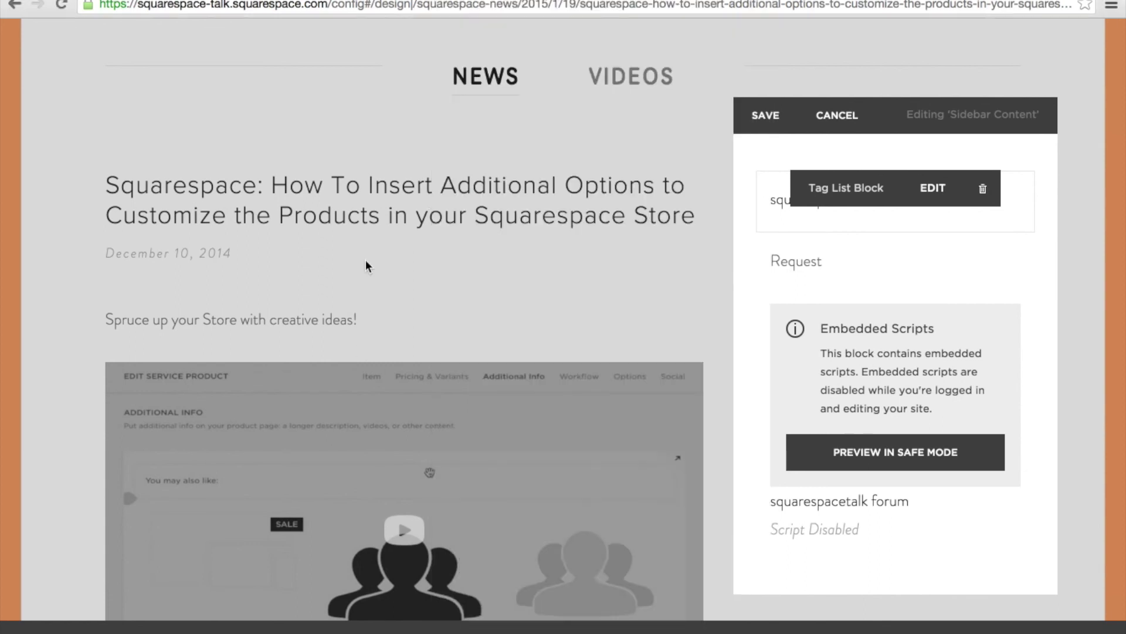
Save the sidebar content so the 'squarespace' tag list shows in the right sidebar.
scroll(615, 355, "down", 4)
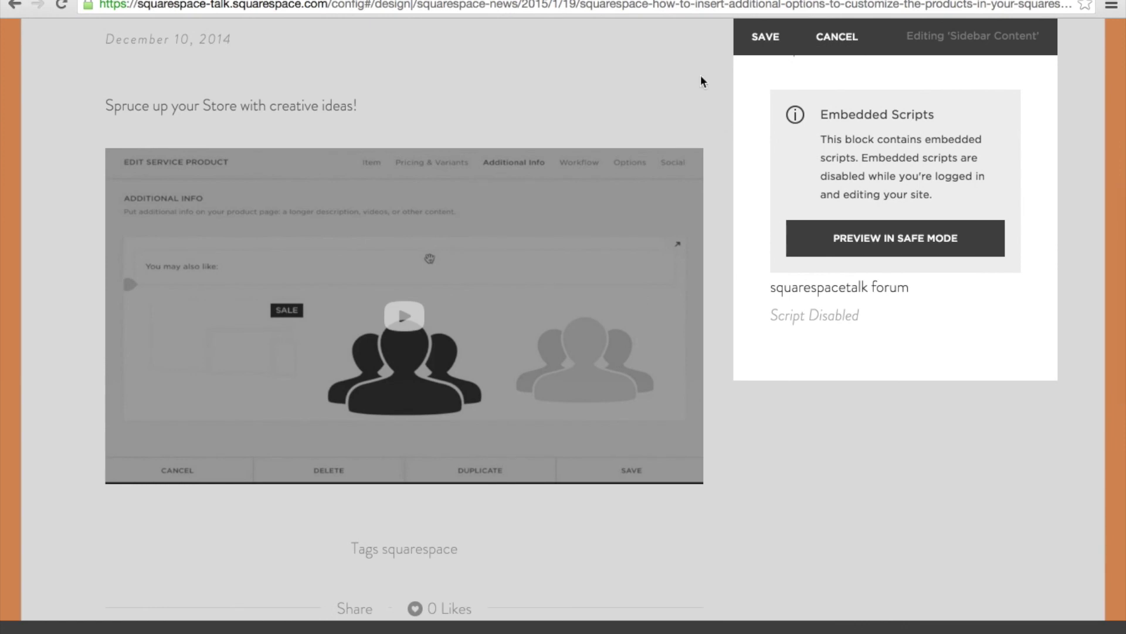
scroll(590, 337, "up", 8)
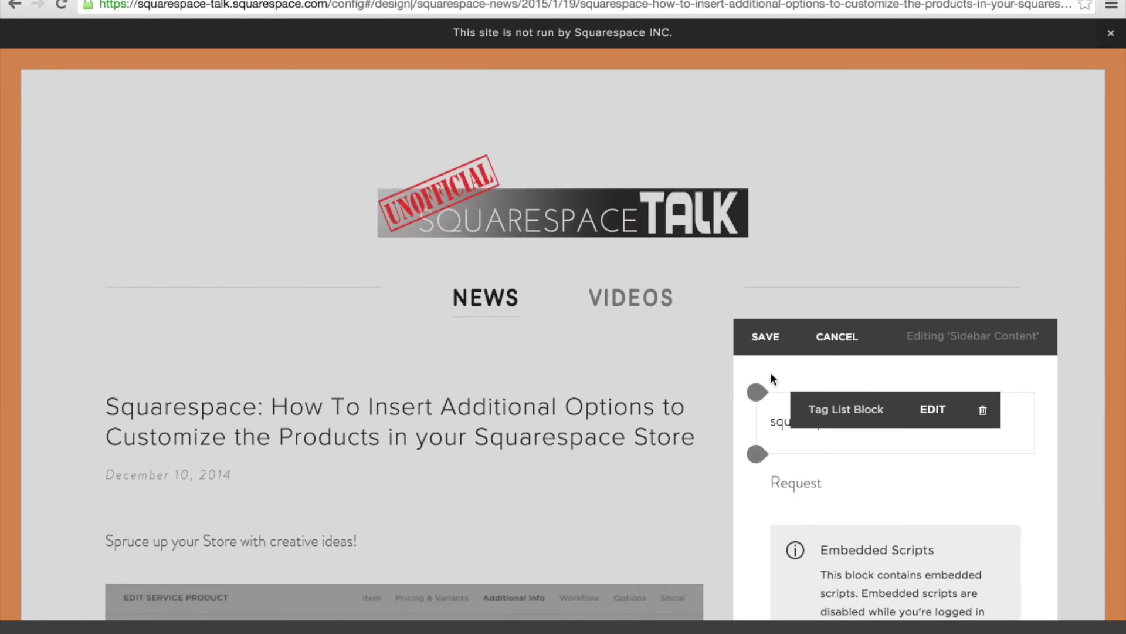
left_click(760, 338)
scroll(661, 405, "down", 3)
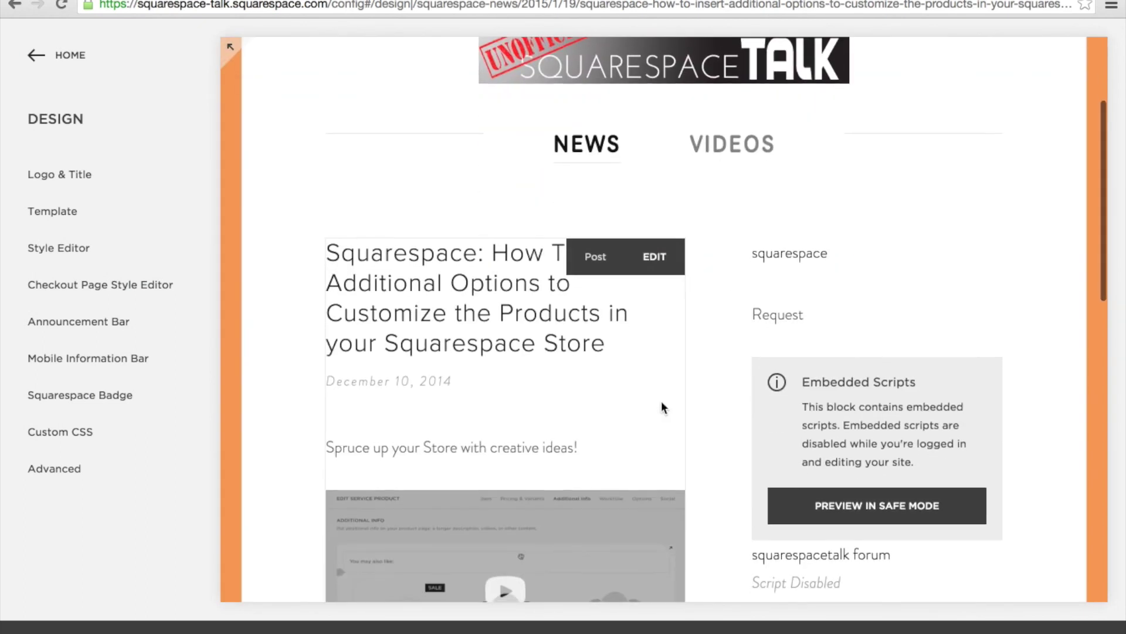